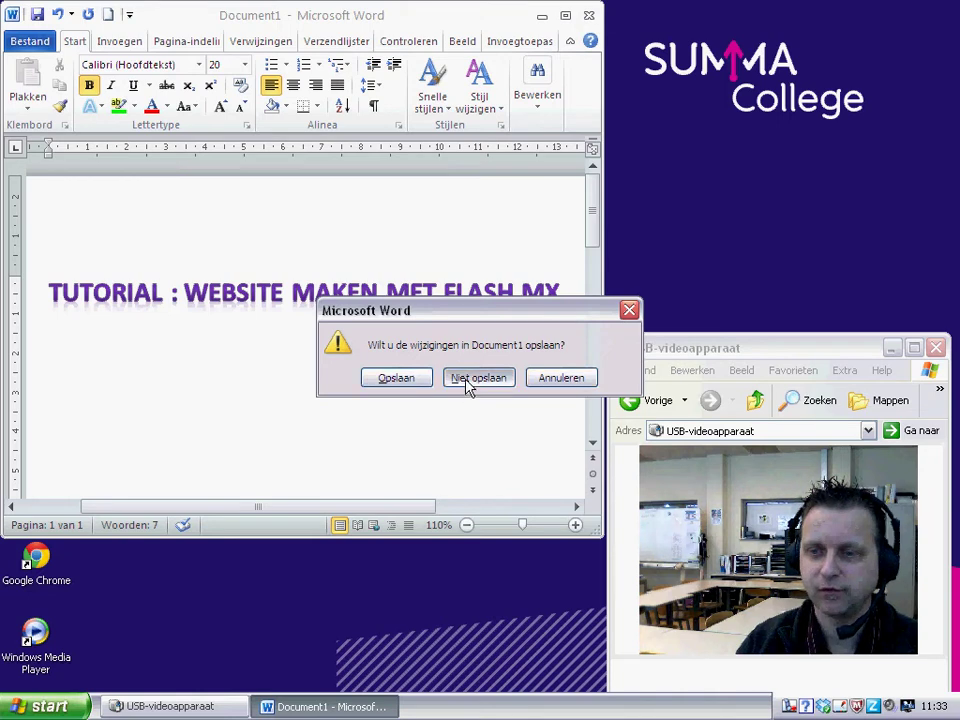
Close the Word document without saving it and launch Macromedia Flash MX.
left_click(470, 384)
left_click(53, 708)
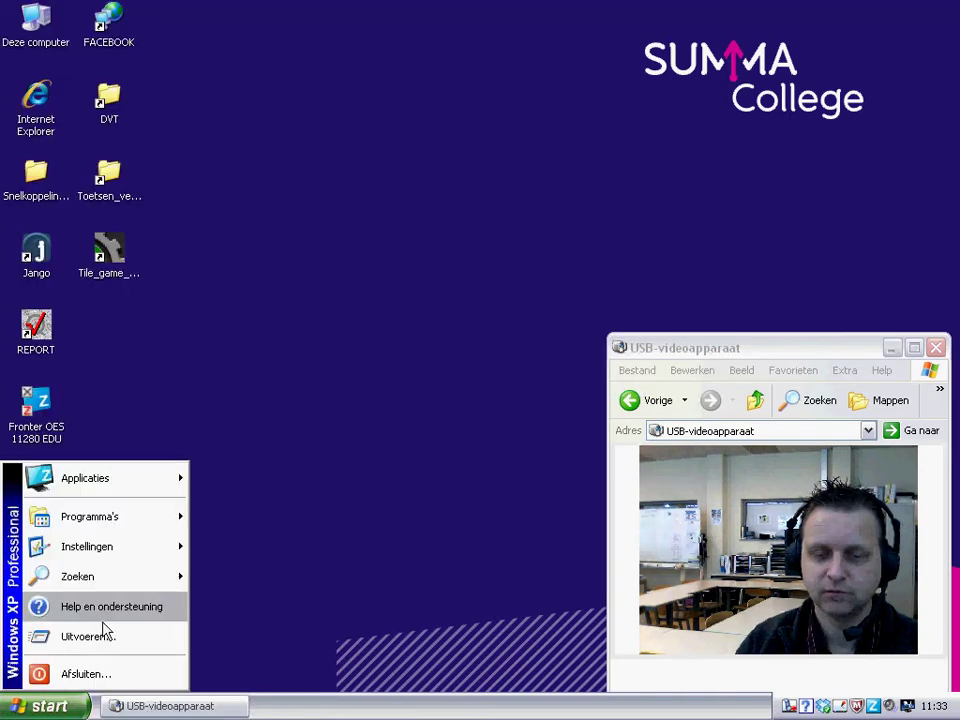
mouse_move(98, 488)
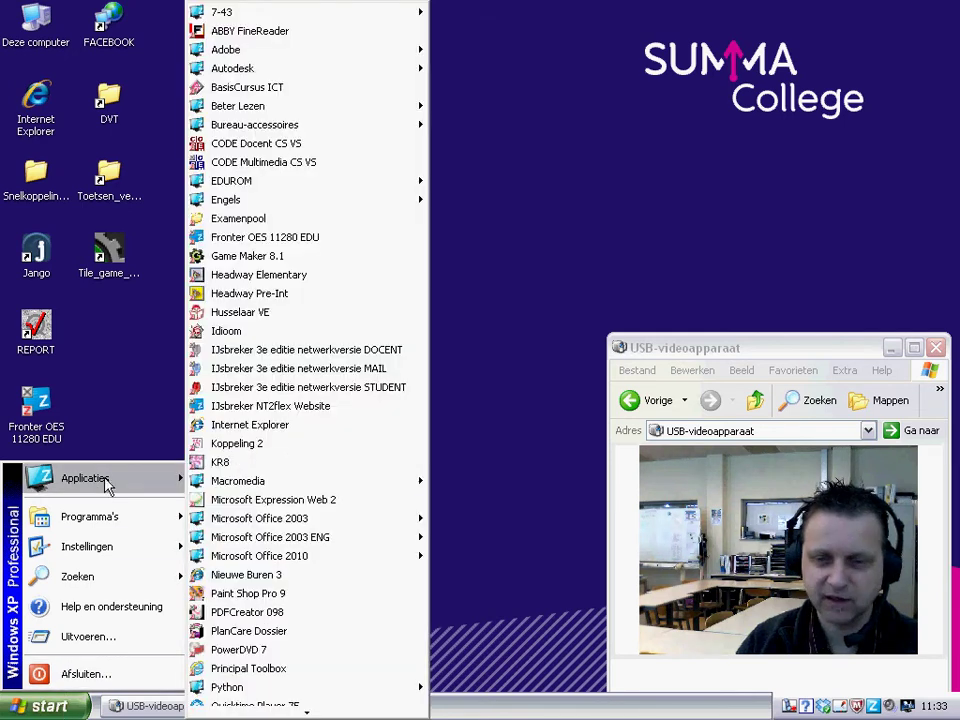
mouse_move(300, 481)
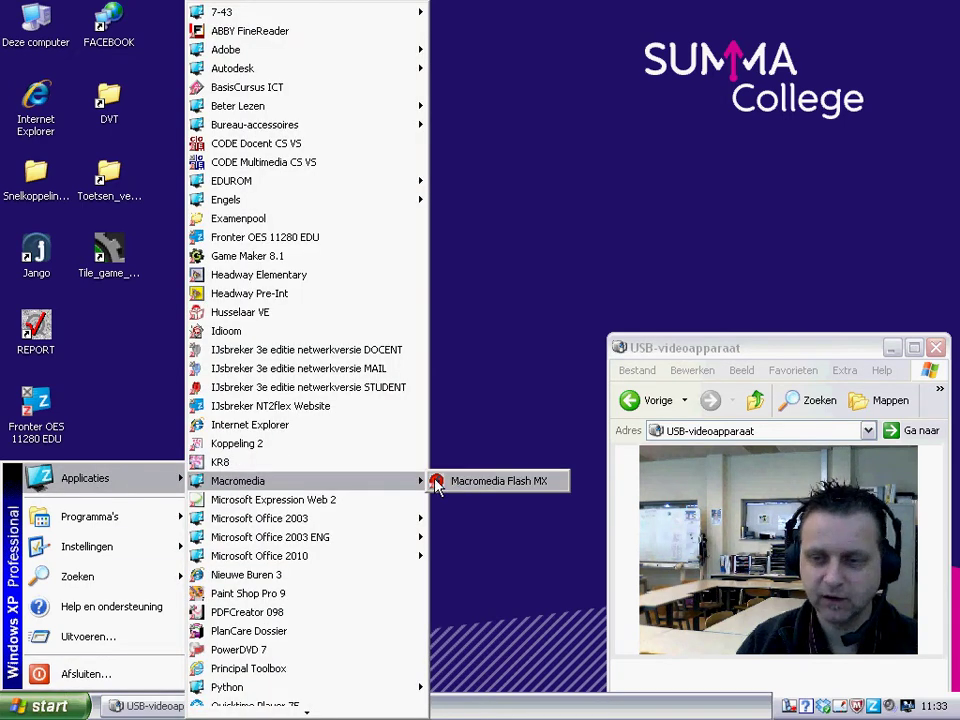
left_click(538, 484)
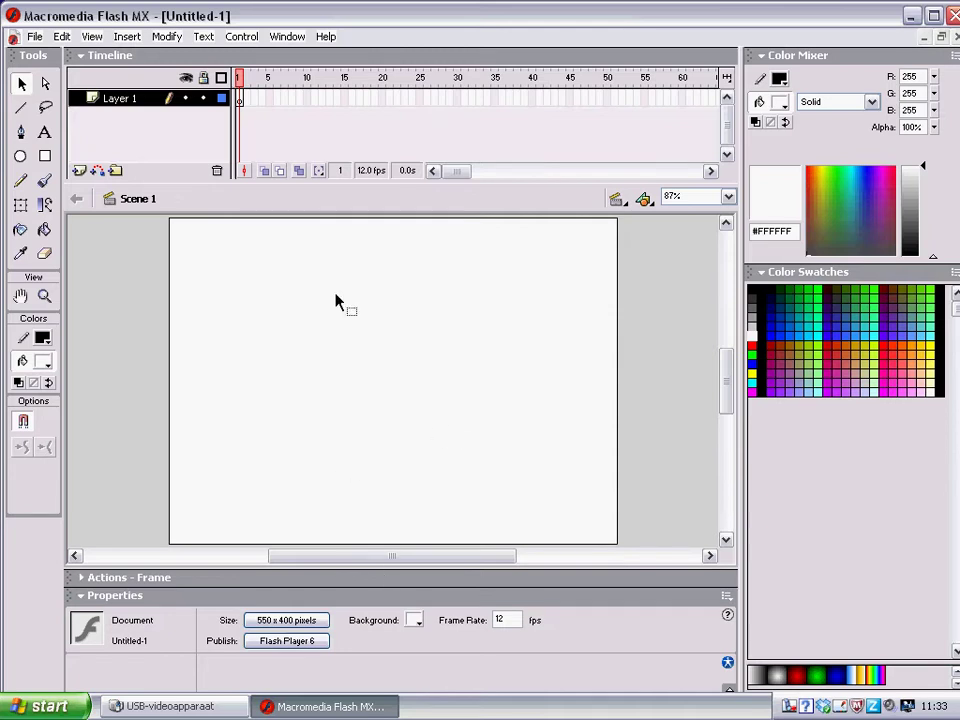
Set the document dimensions to 800 x 600 px and the background color to black.
left_click(124, 598)
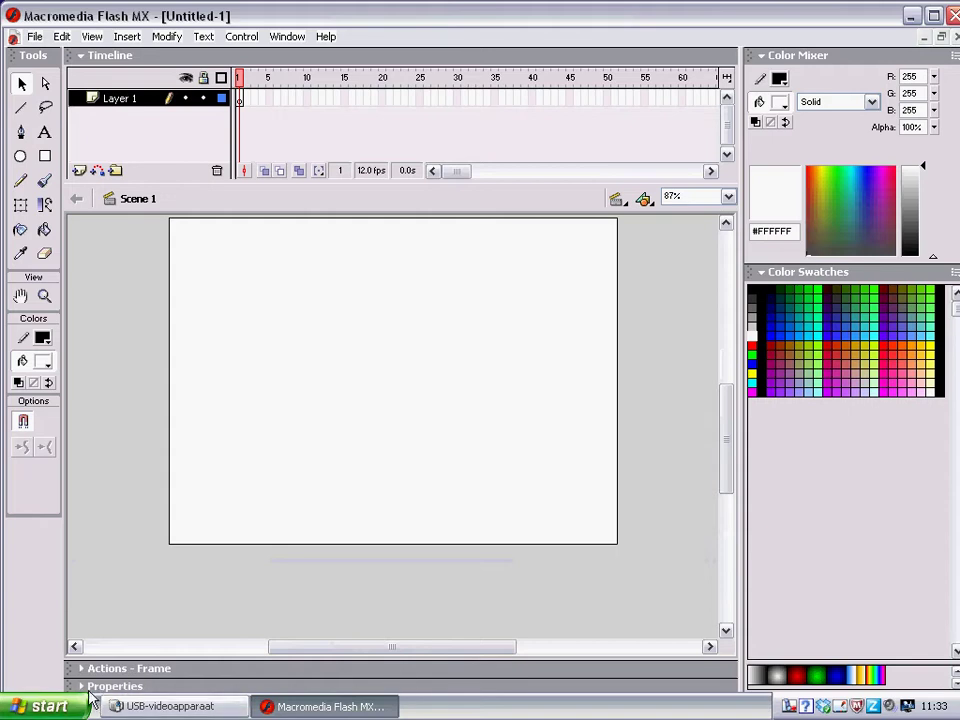
left_click(150, 688)
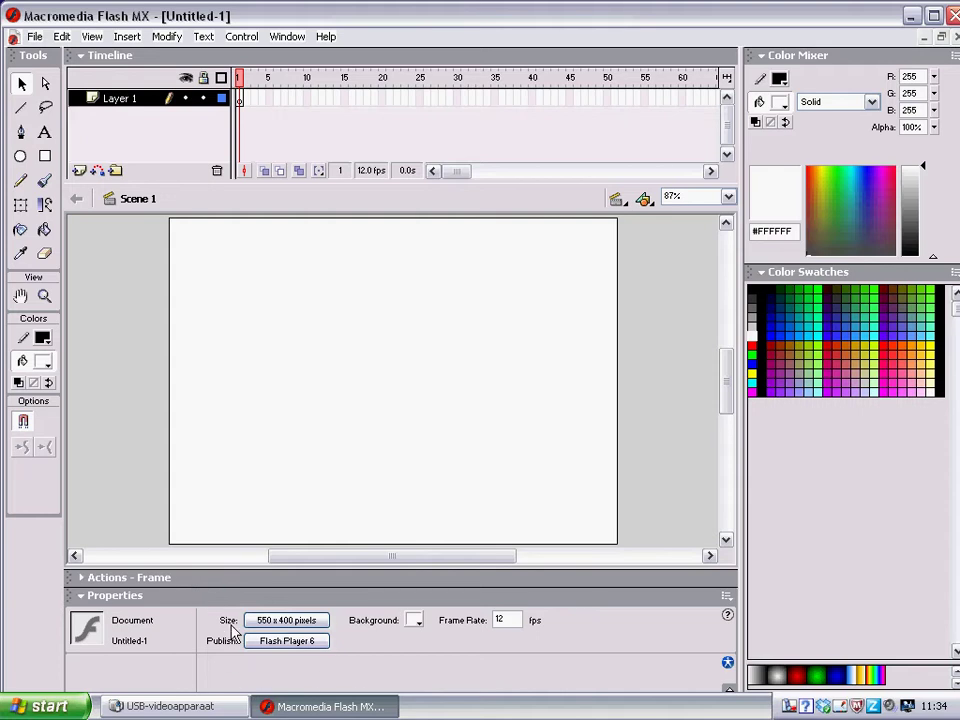
left_click(285, 624)
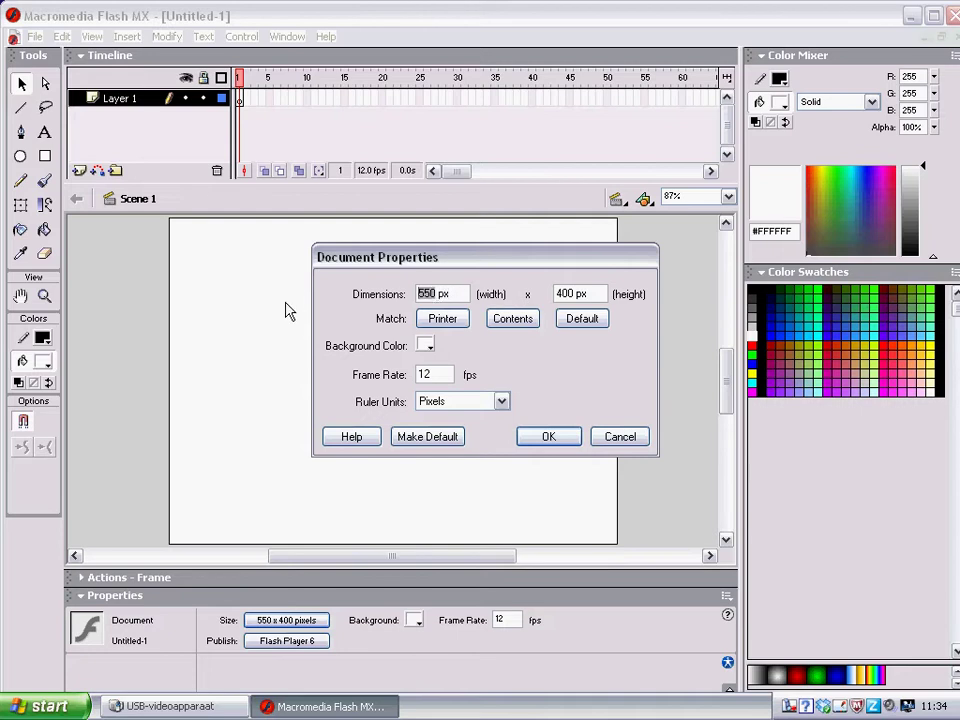
type("800")
left_click(558, 293)
key("Delete")
type("6")
left_click(428, 347)
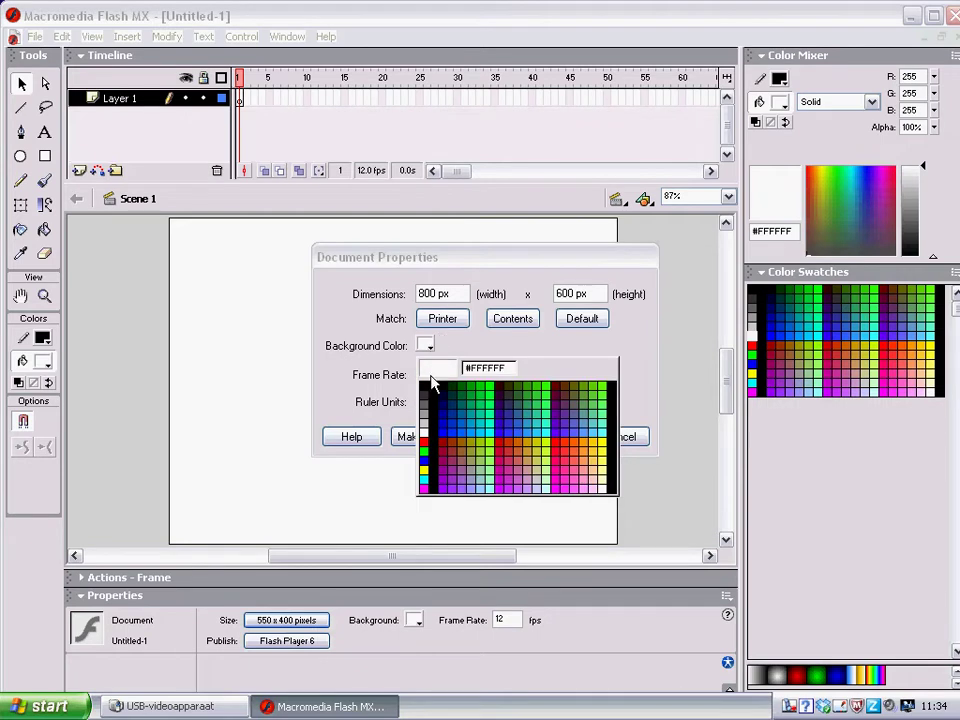
left_click(425, 384)
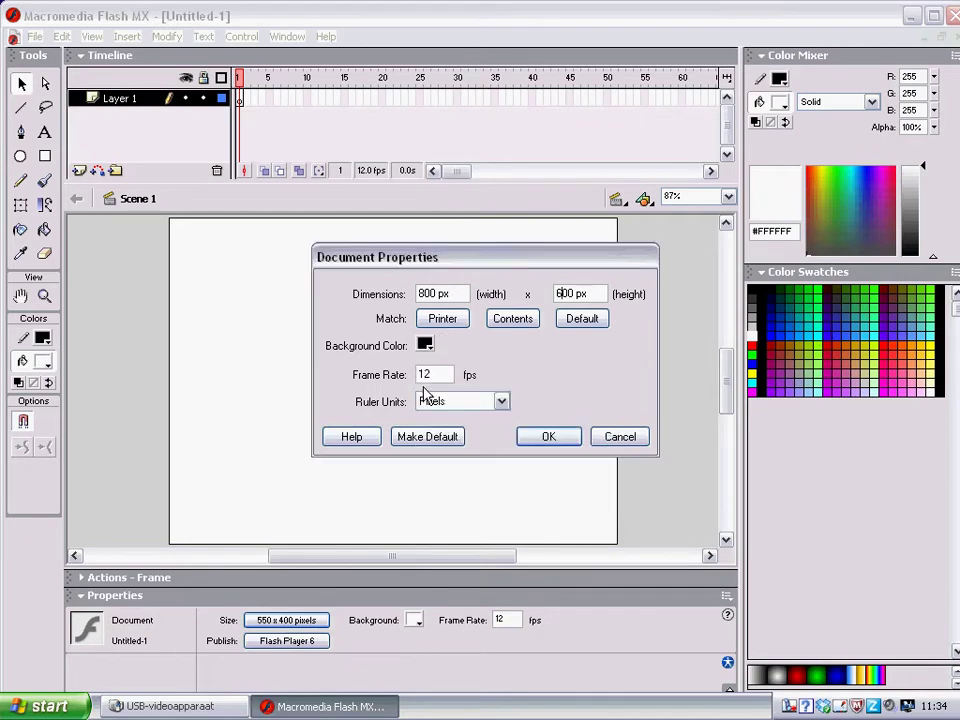
left_click(548, 439)
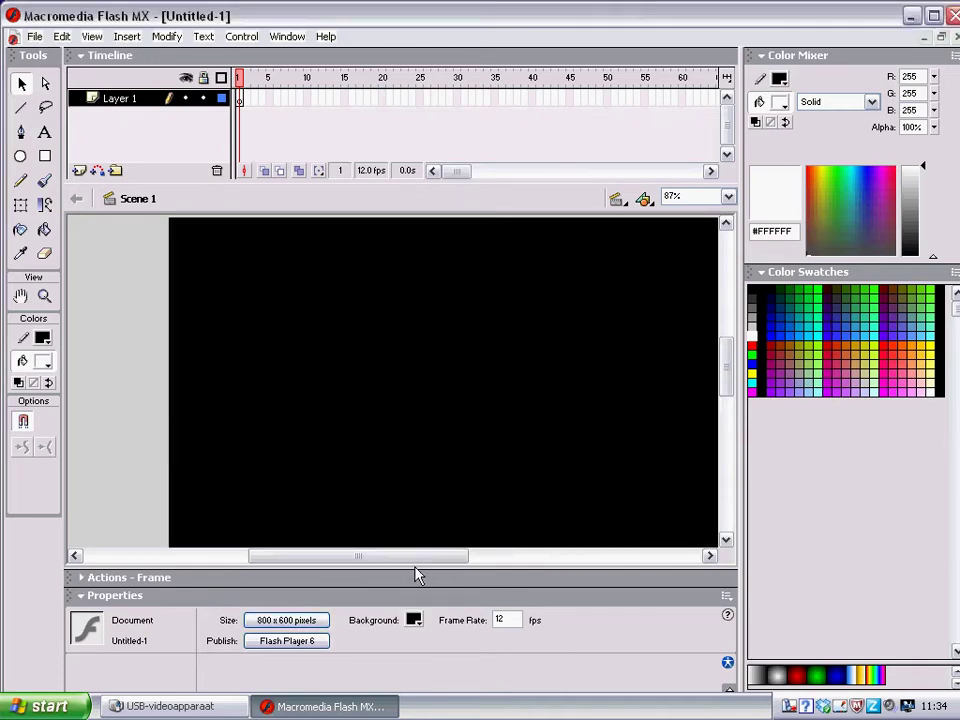
Draw a white rectangle without a stroke, about 600 x 279 px, in the middle of the black stage.
mouse_move(466, 556)
left_mouse_down()
mouse_move(562, 556)
mouse_move(390, 556)
mouse_move(479, 558)
left_mouse_up()
mouse_move(731, 381)
left_mouse_down()
mouse_move(729, 454)
mouse_move(725, 332)
mouse_move(725, 371)
left_mouse_up()
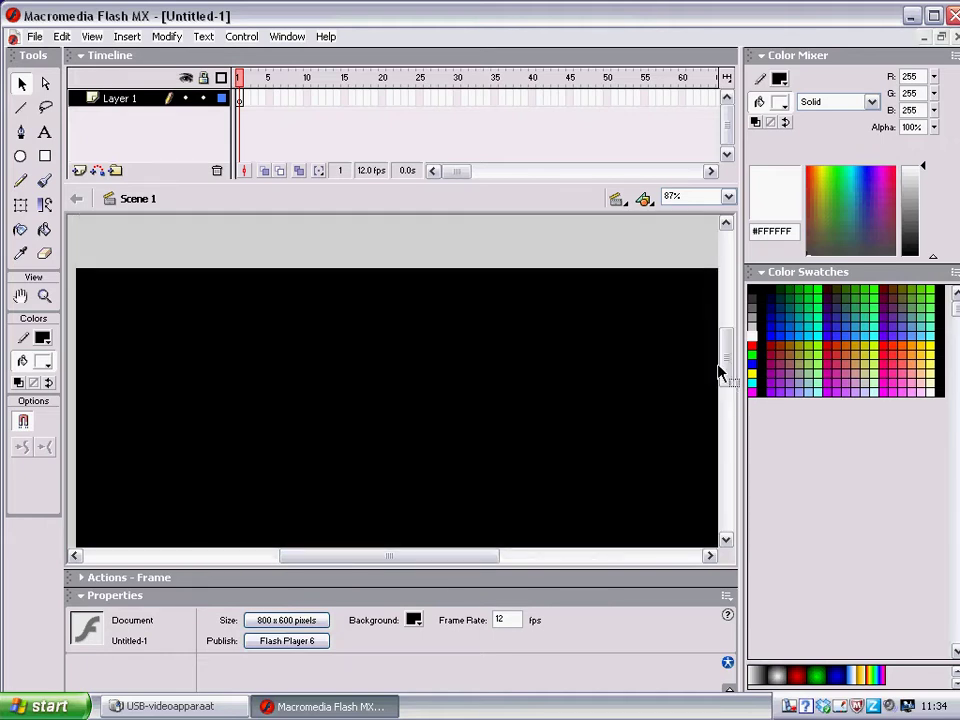
left_click(729, 197)
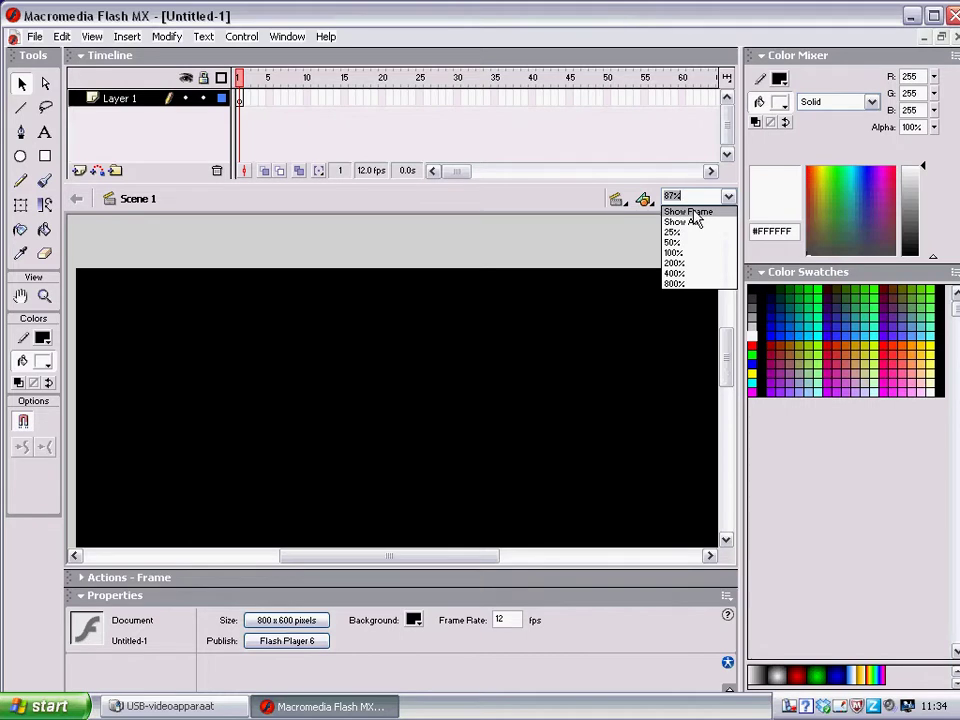
left_click(689, 212)
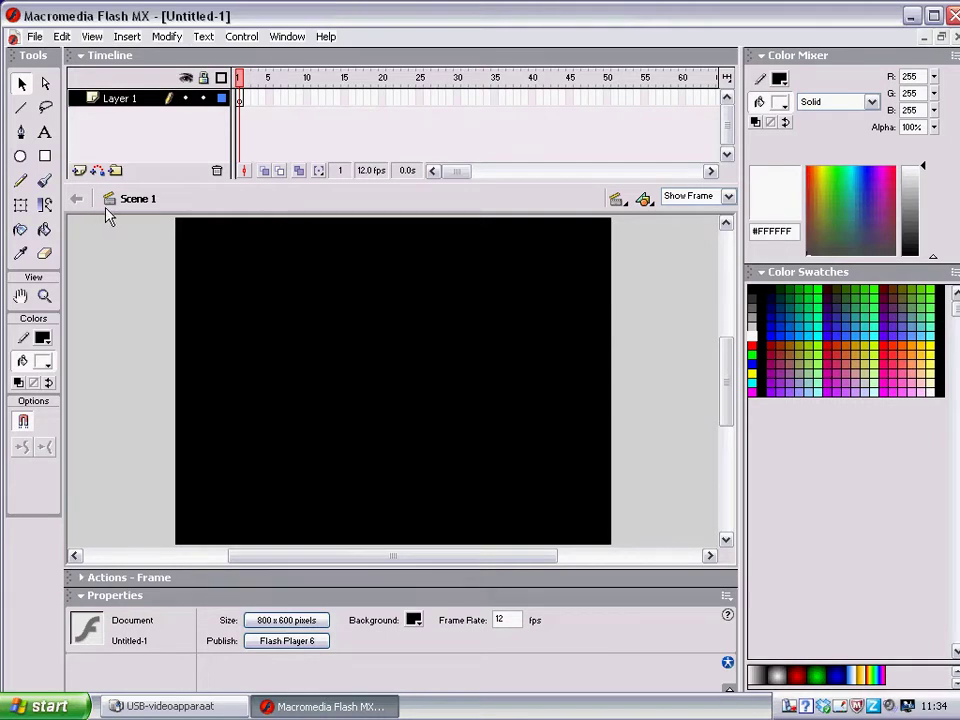
left_click(45, 158)
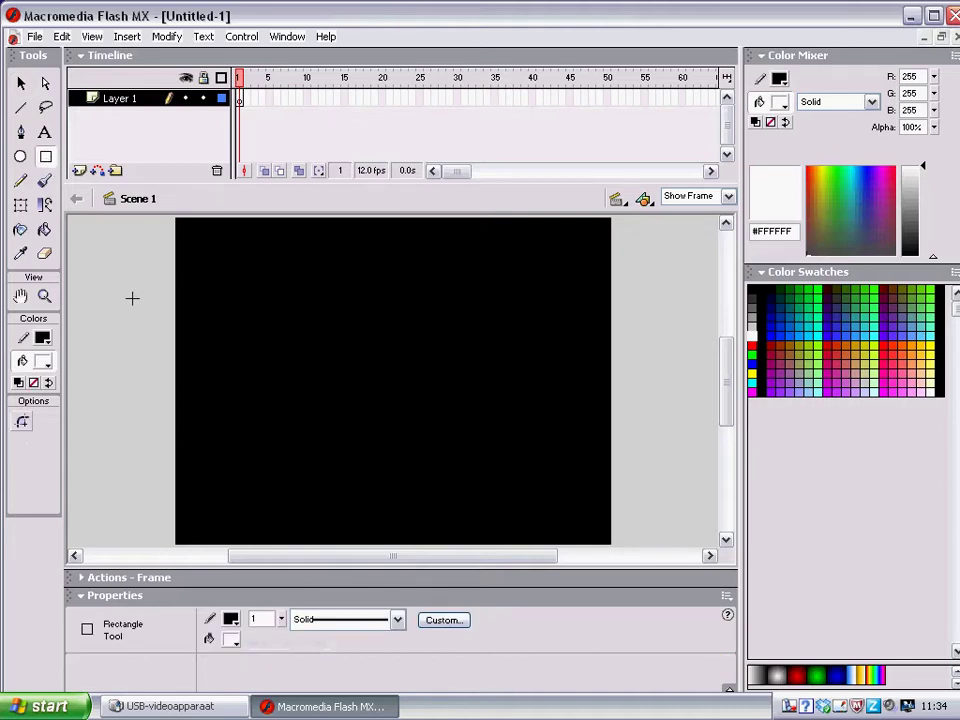
left_click(45, 340)
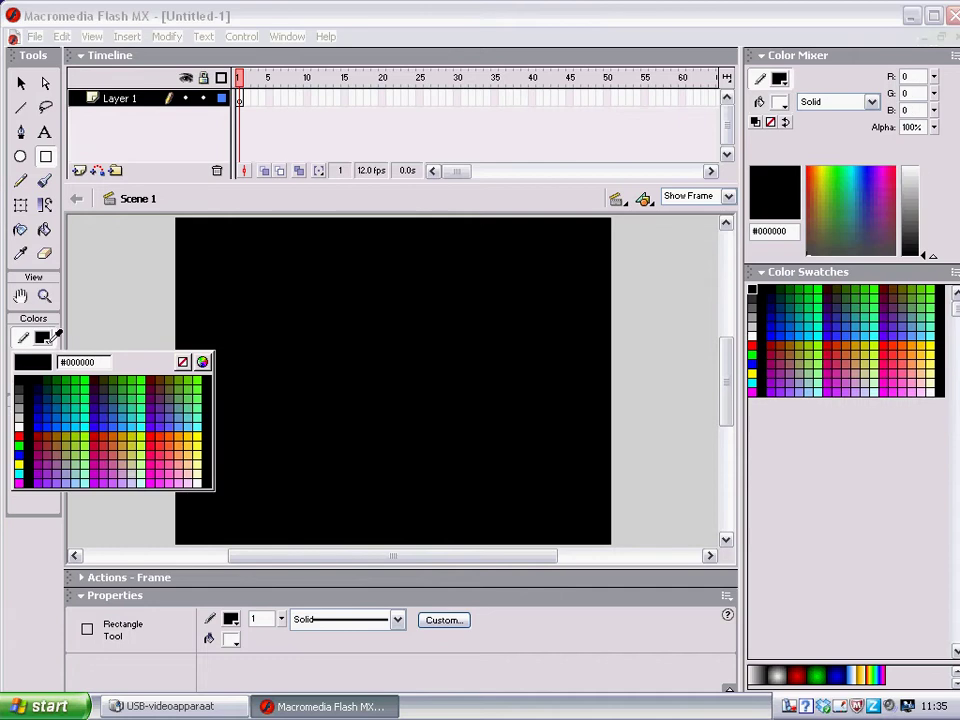
left_click(183, 363)
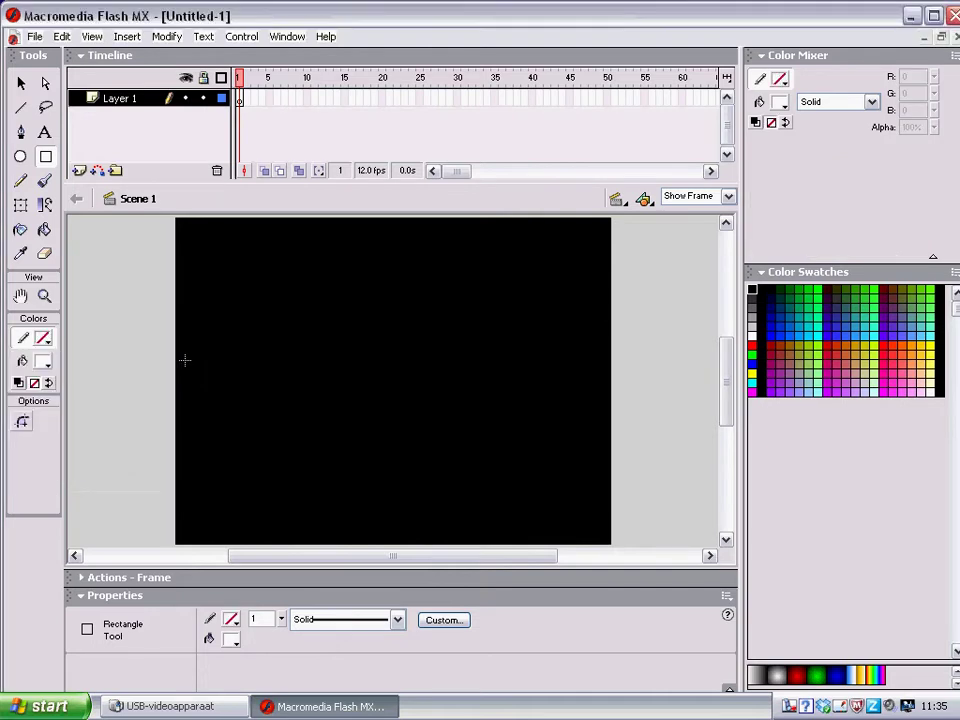
left_click(44, 362)
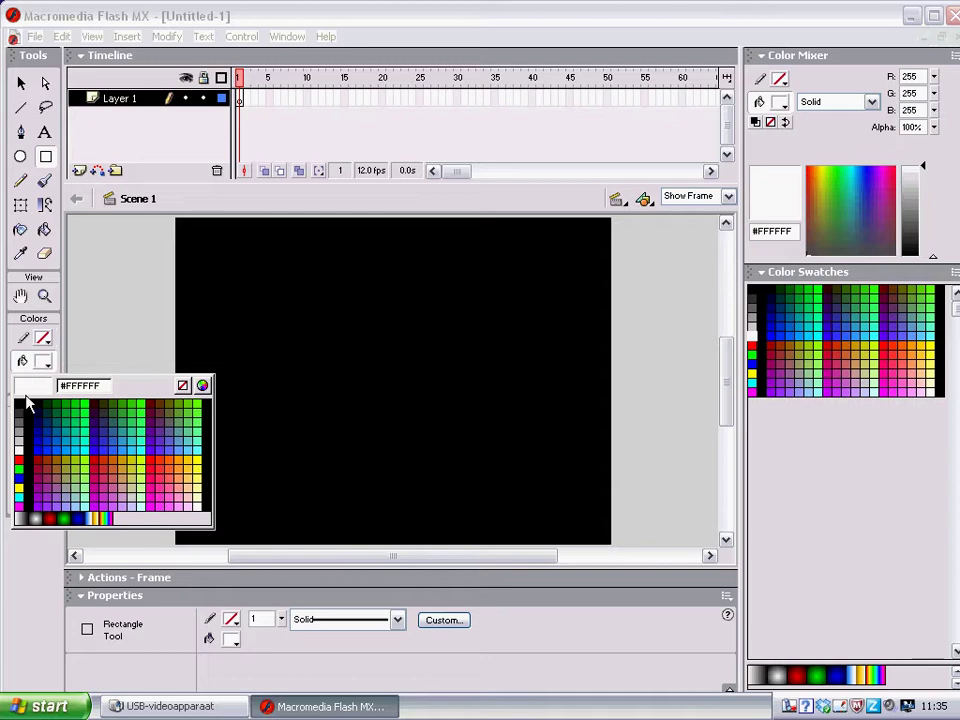
left_click(19, 401)
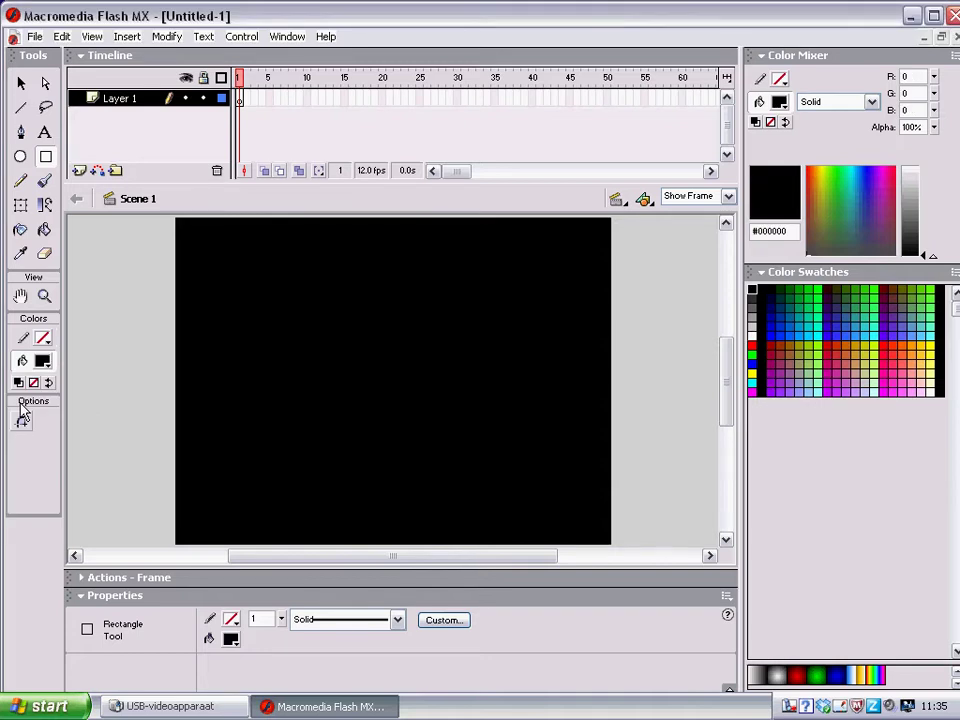
left_click(45, 365)
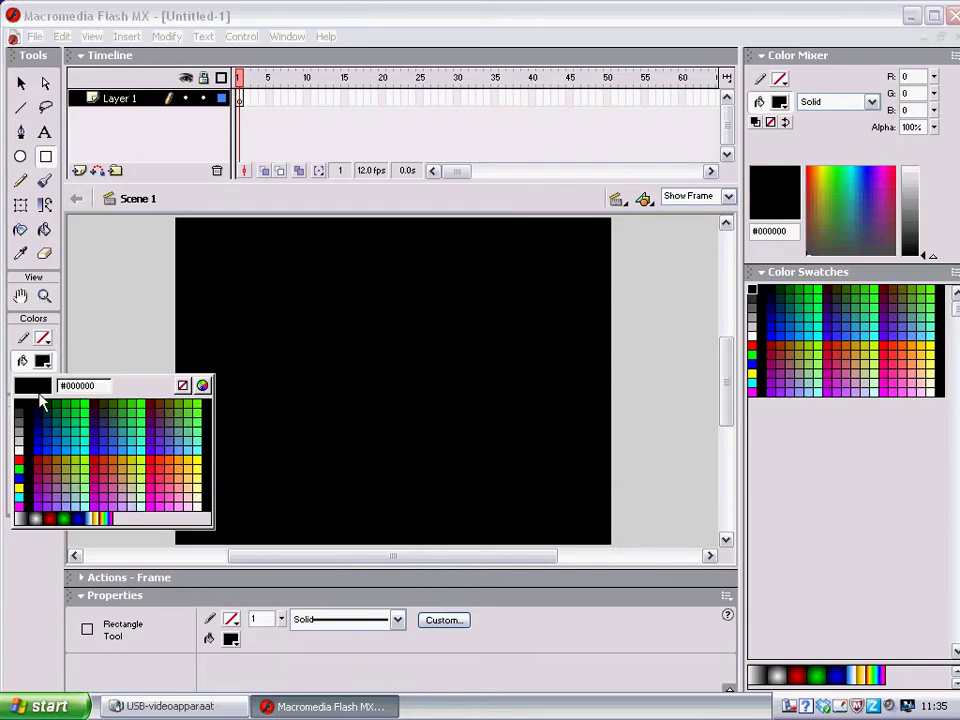
left_click(23, 447)
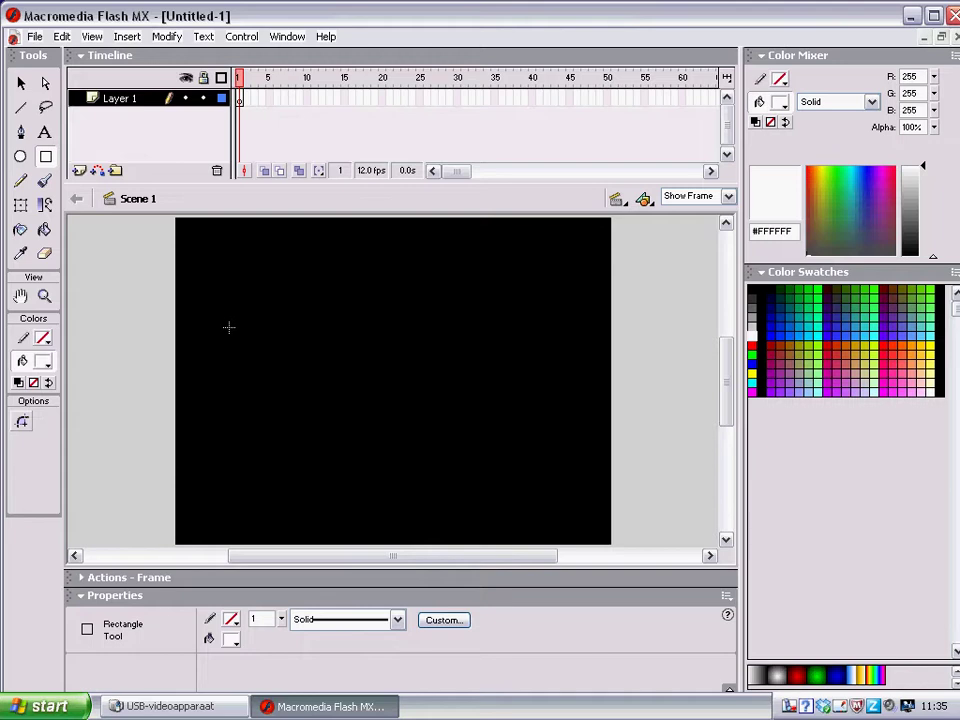
left_click_drag(240, 304, 566, 456)
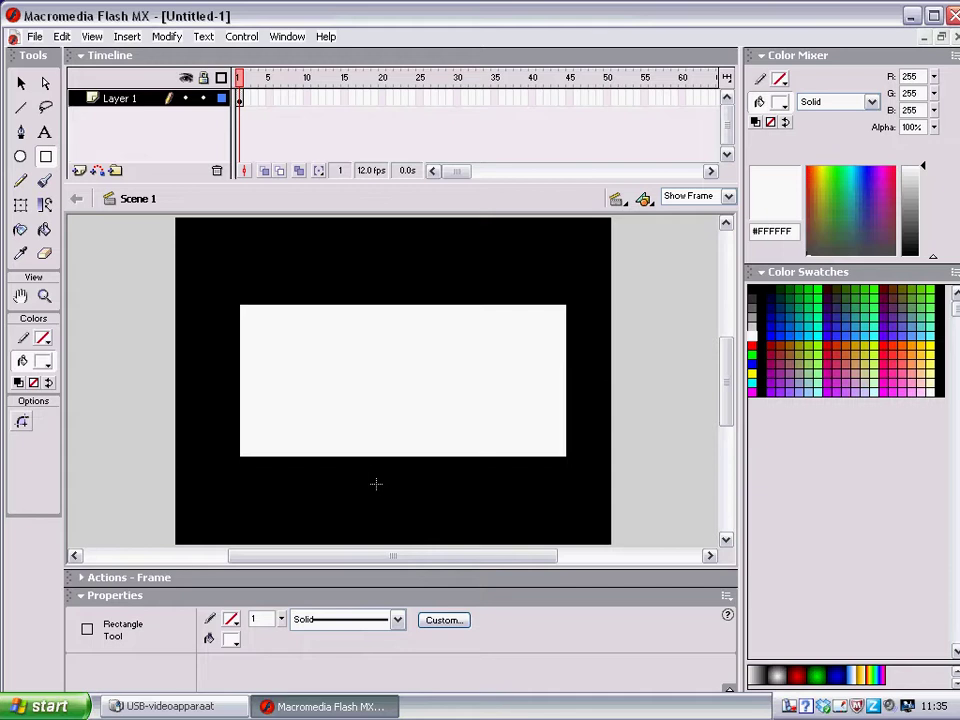
Resize the white rectangle to a width of 650 and a height of 470.
left_click(22, 84)
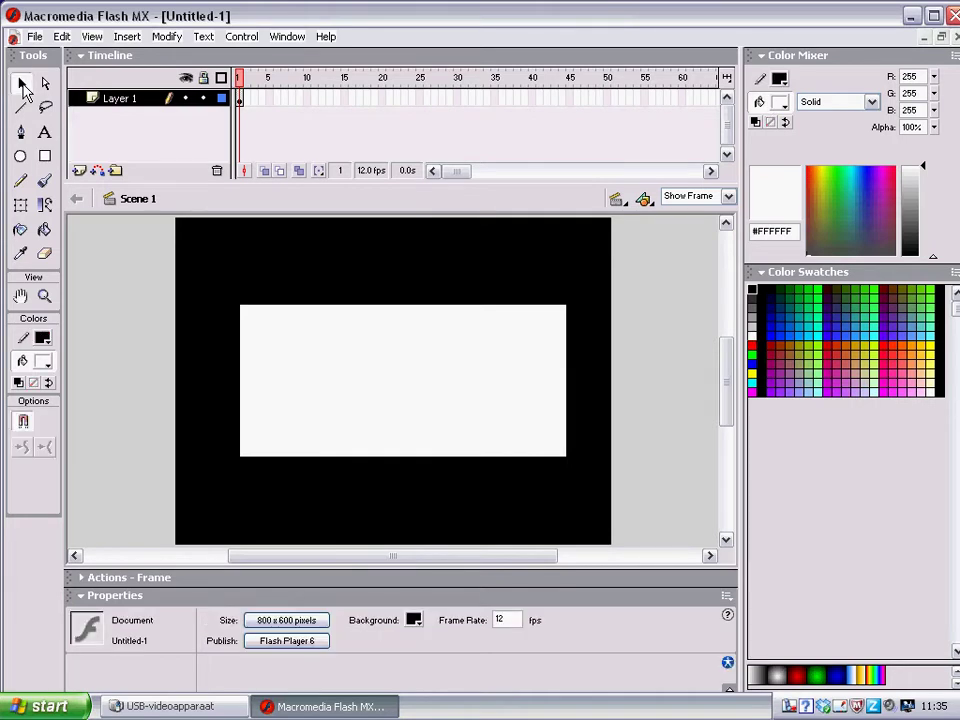
left_click(391, 383)
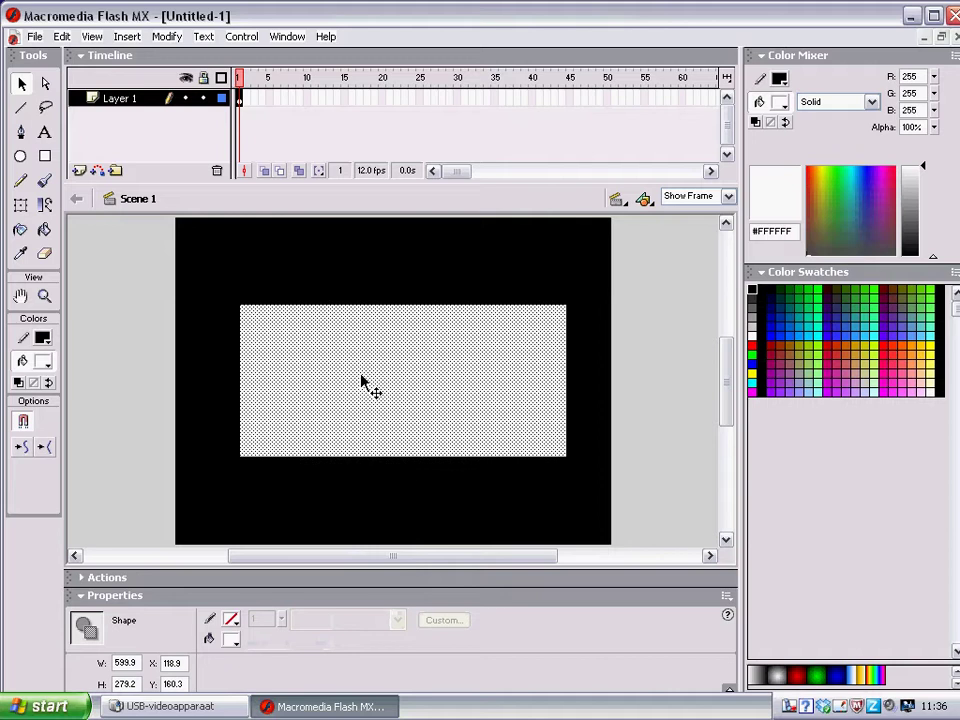
left_click(135, 704)
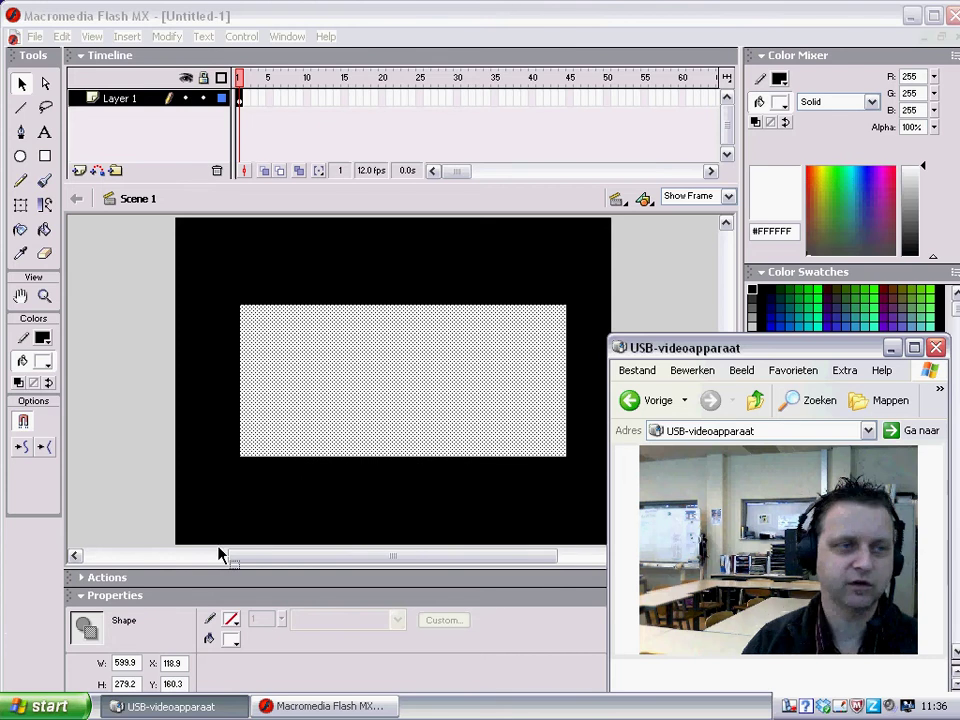
left_click(122, 664)
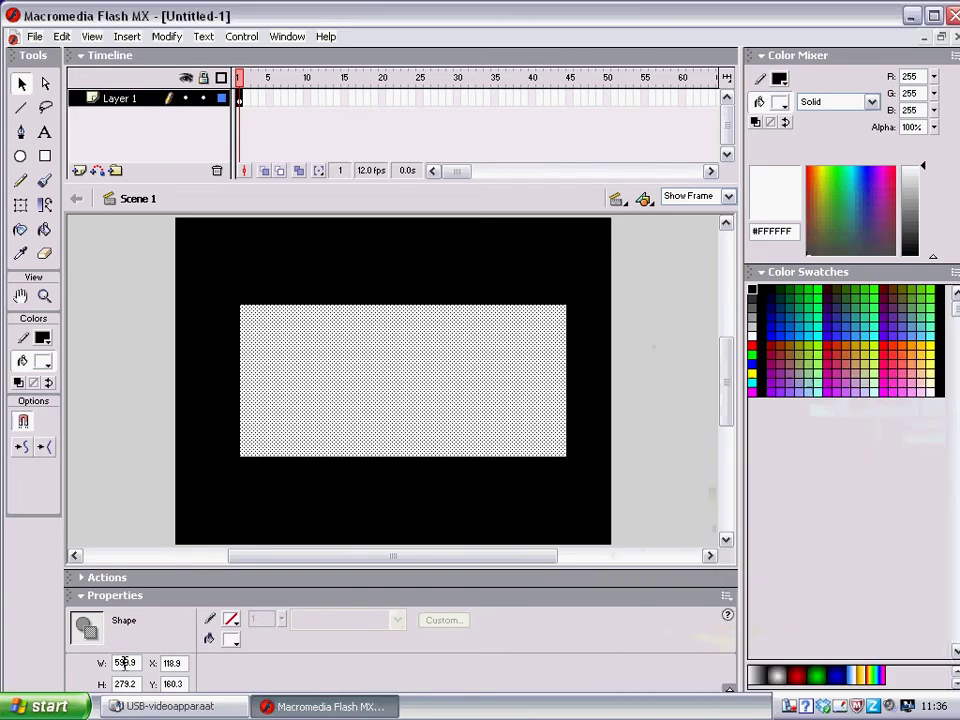
double_click(140, 663)
type("650")
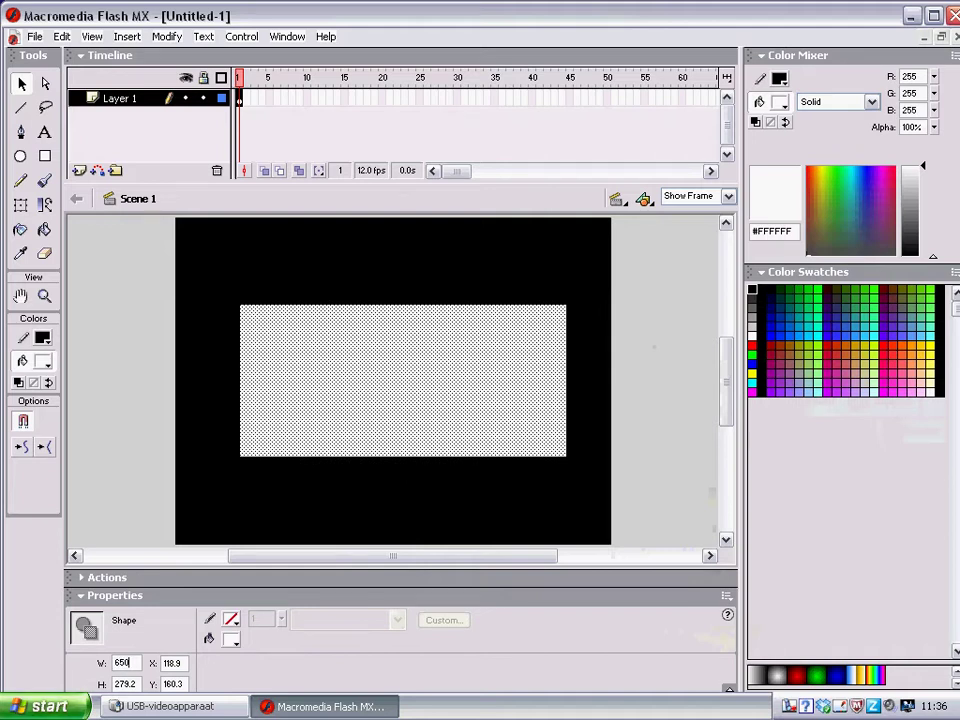
left_click(112, 684)
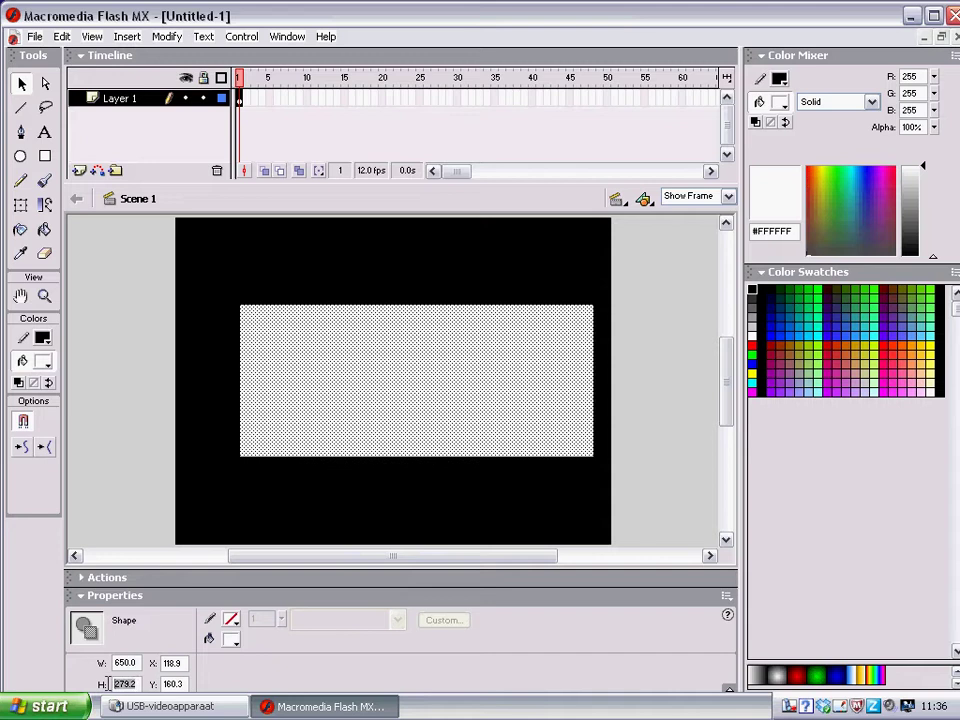
type("470")
Position the white rectangle at X 75 and Y 65 on the stage.
left_click(174, 664)
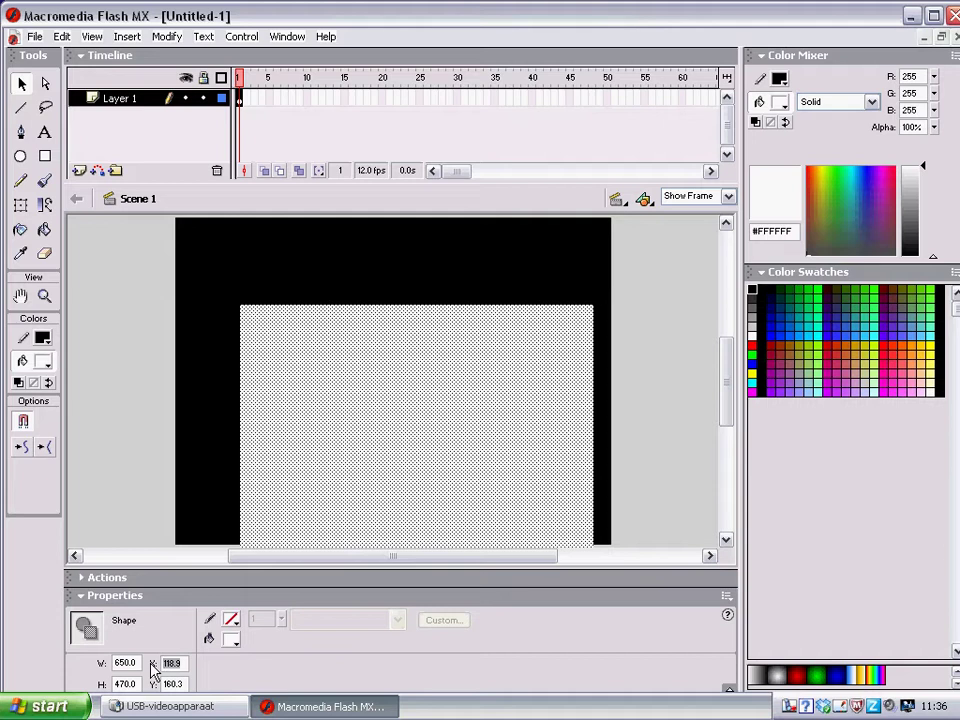
type("75")
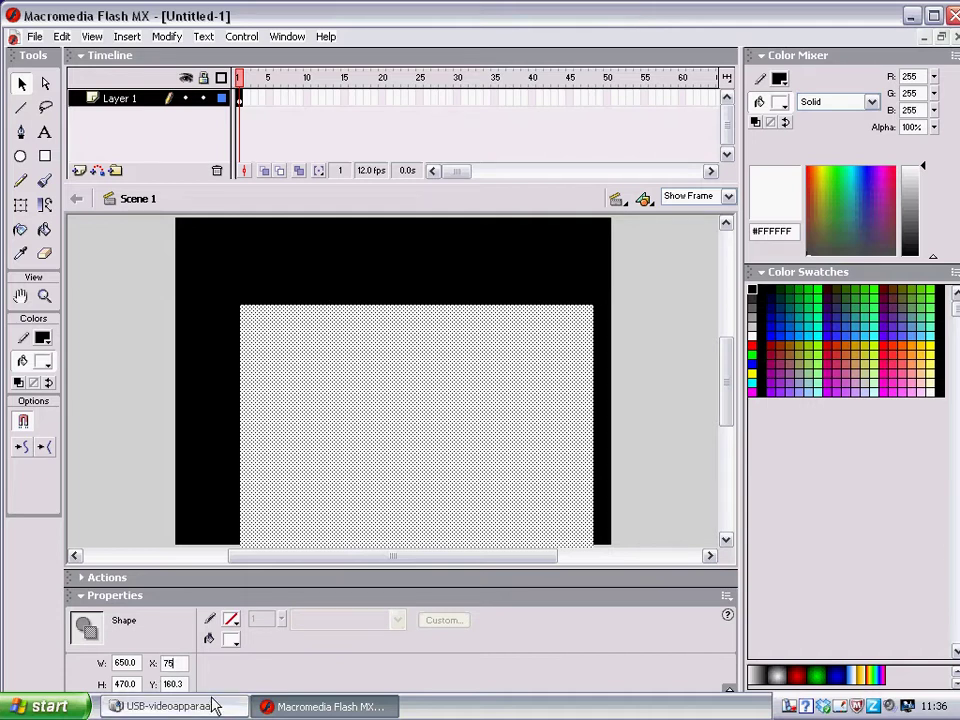
key("Return")
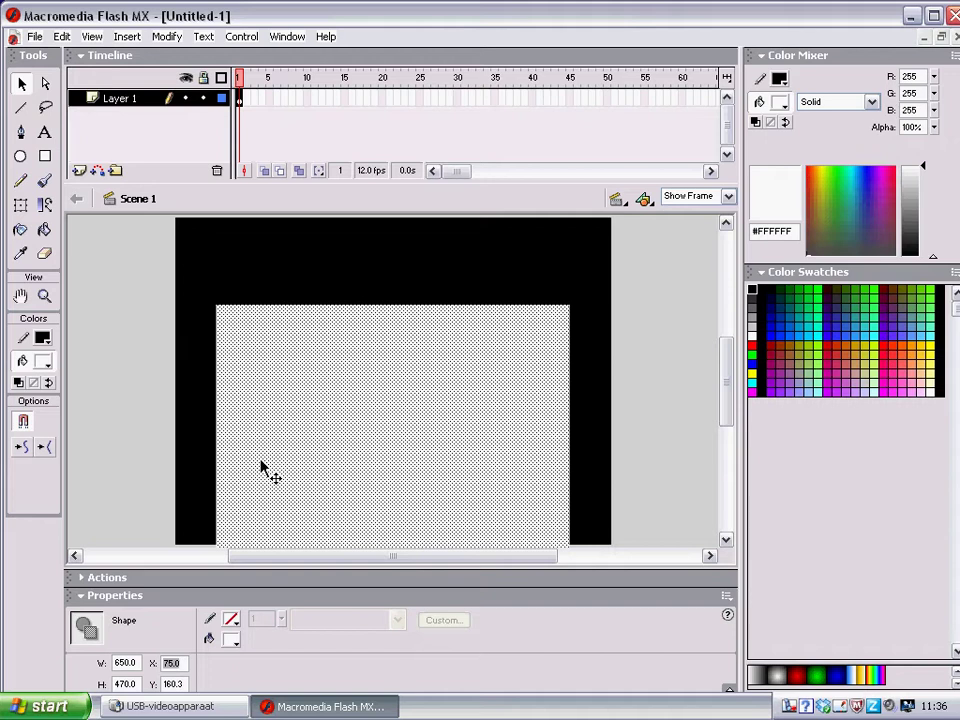
left_click(165, 686)
type("65")
key("Return")
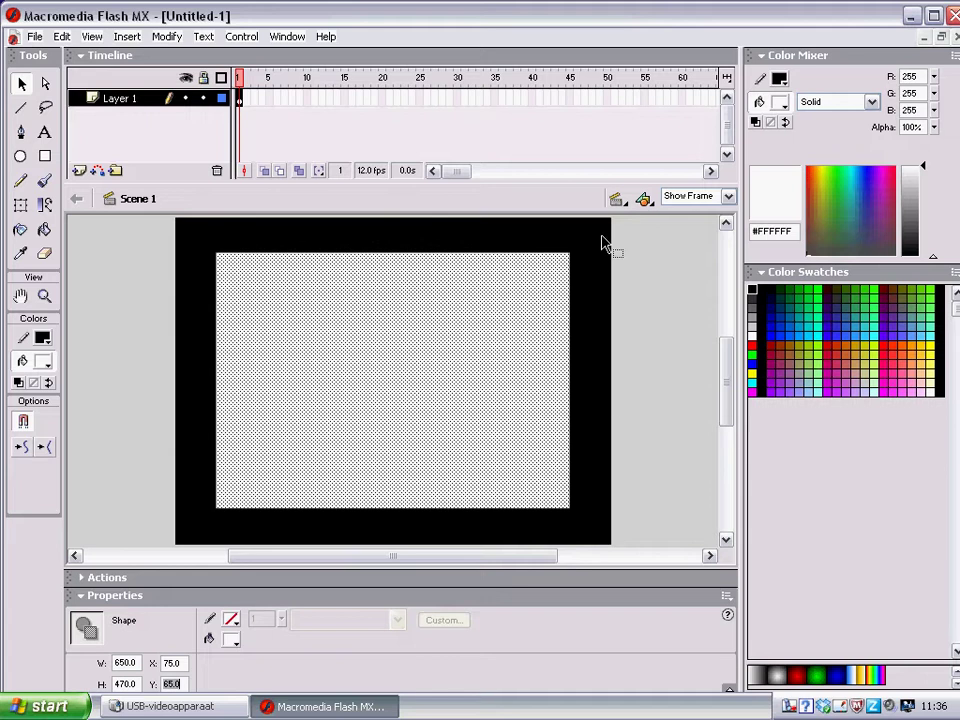
Convert the white rectangle into a movie clip symbol named "background symbol" with its registration point at the upper-left corner.
left_click(282, 336)
left_click(215, 707)
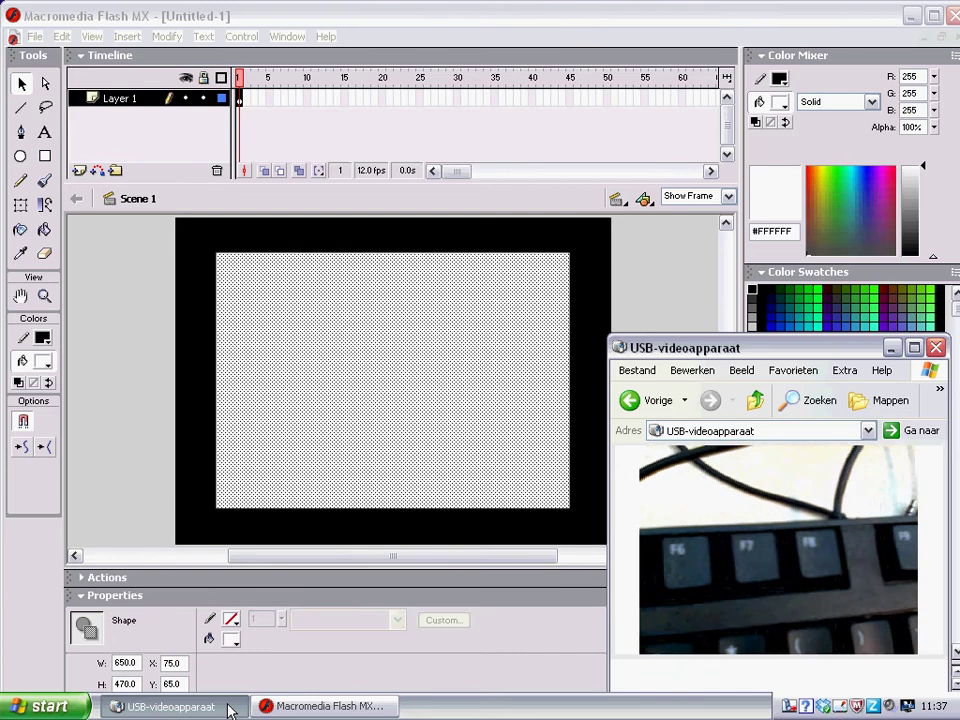
left_click(160, 40)
mouse_move(148, 36)
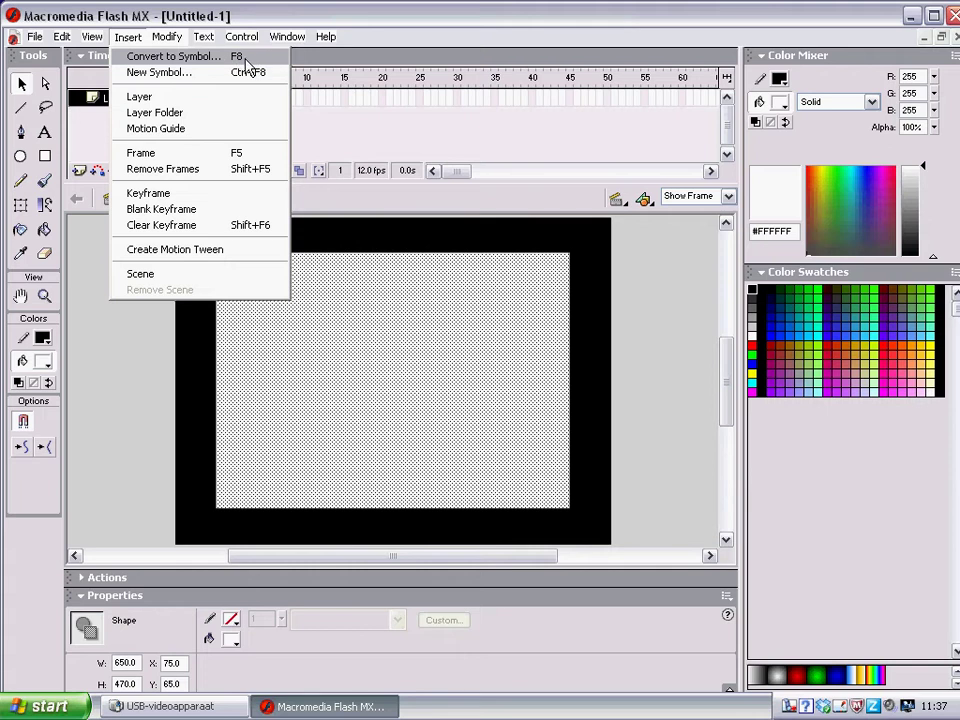
left_click(180, 60)
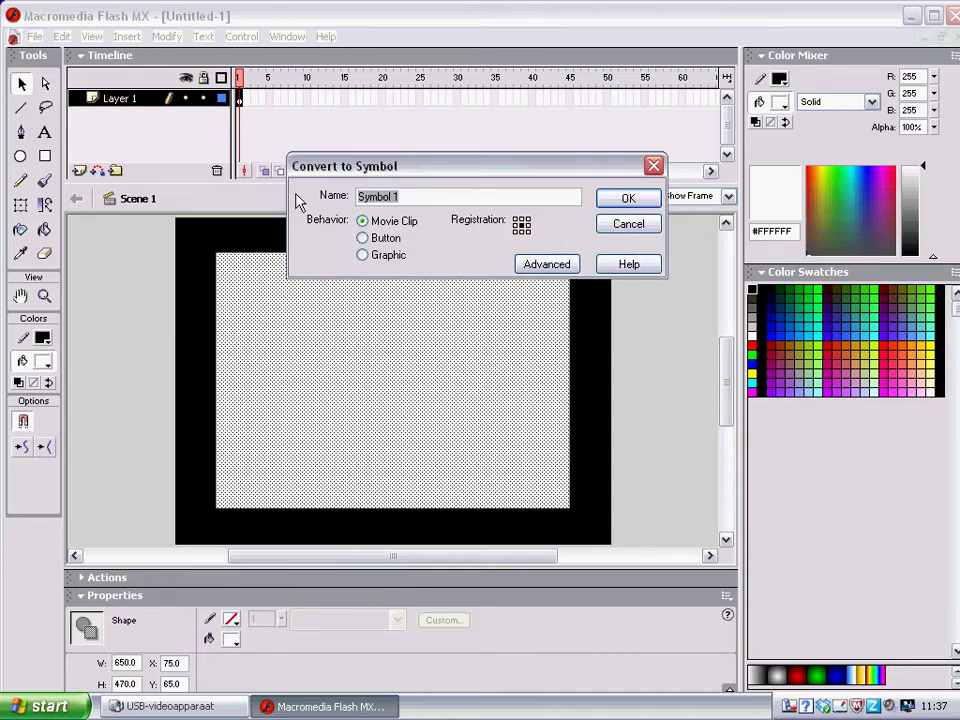
type("backgro")
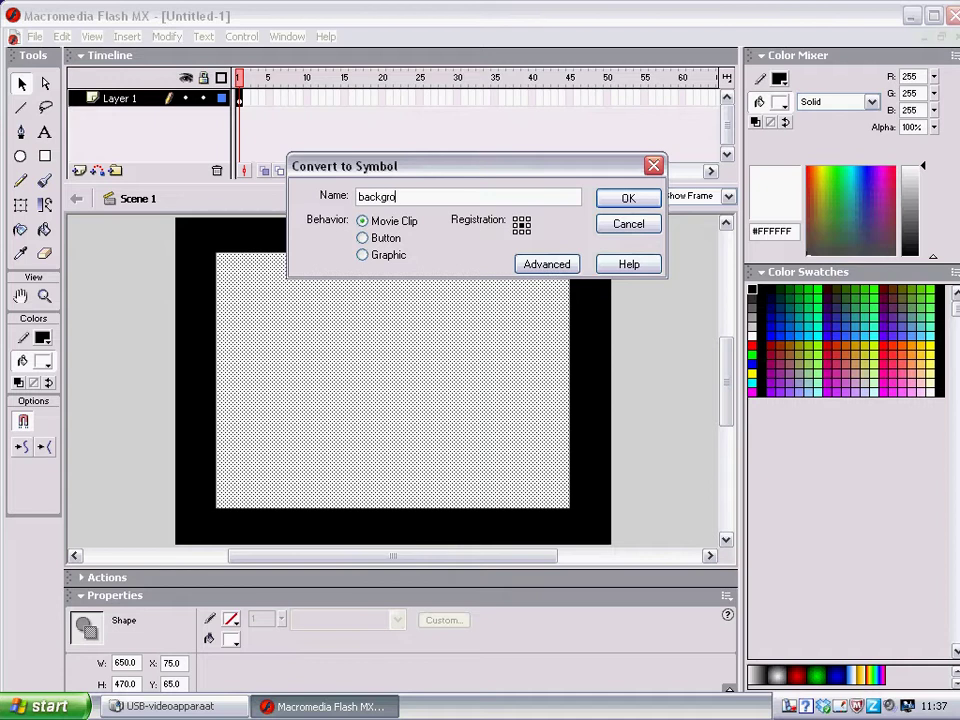
type("und symbol")
left_click(627, 199)
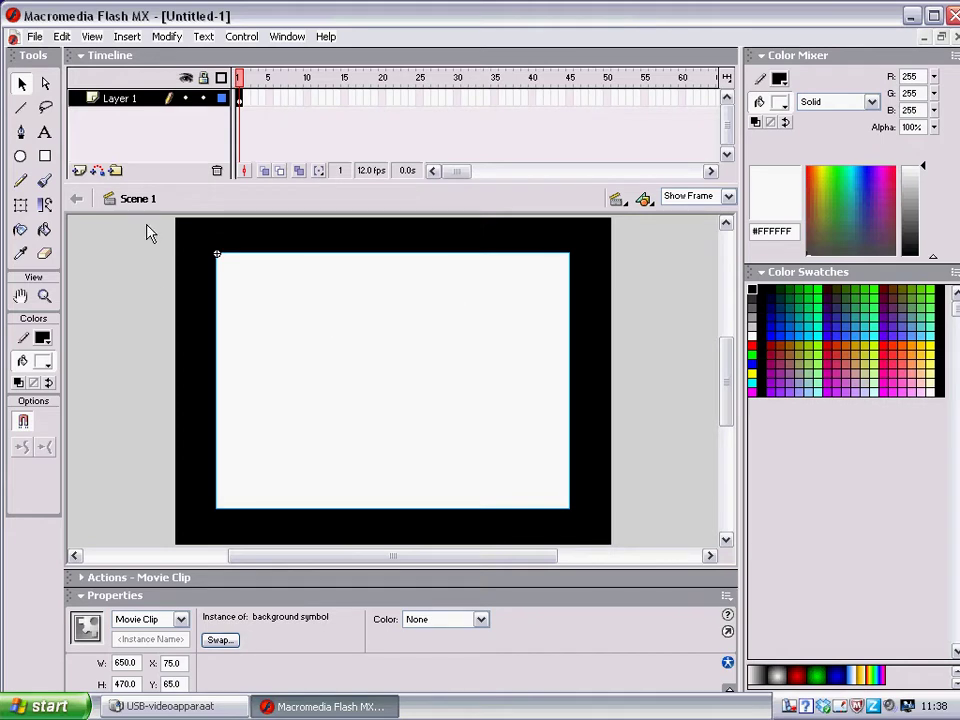
Insert a new layer above Layer 1 and make its first frame active.
double_click(120, 100)
left_click(170, 706)
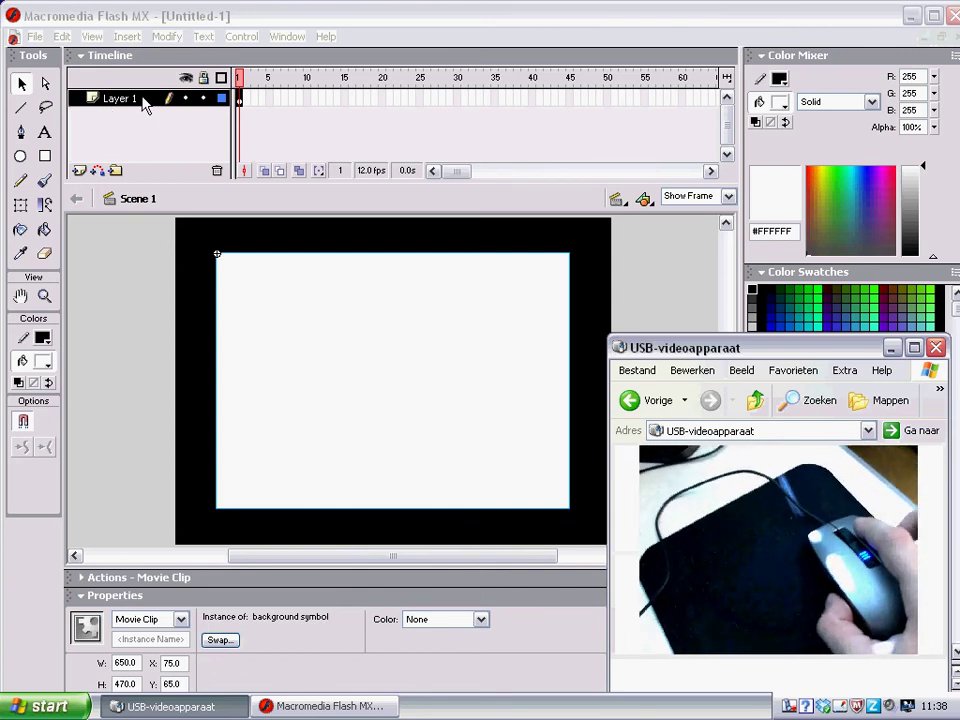
left_click(145, 104)
right_click(145, 104)
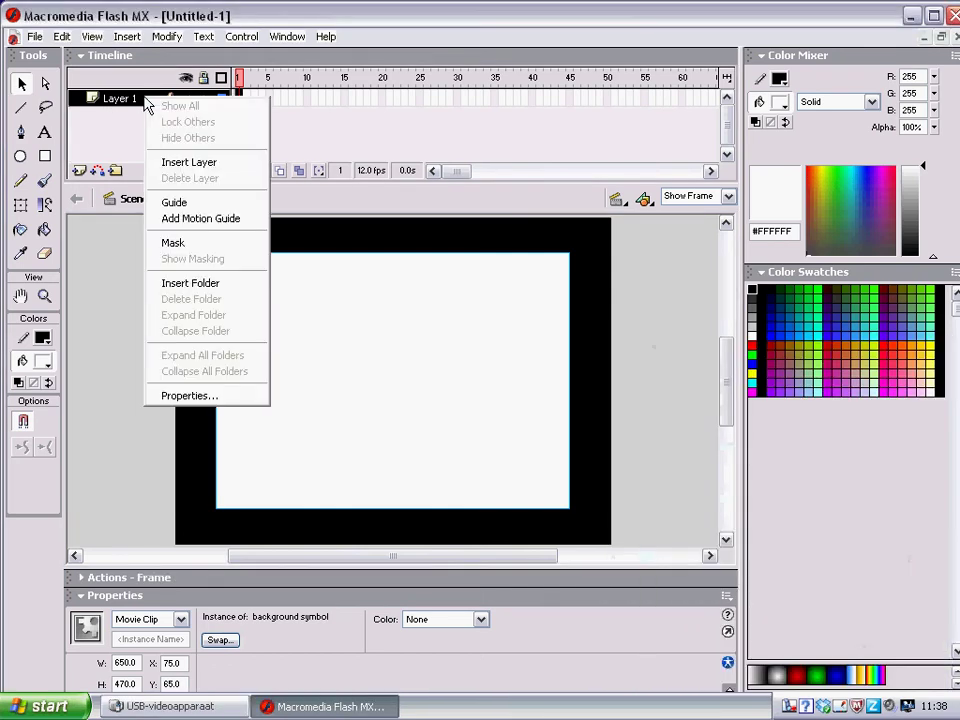
left_click(186, 170)
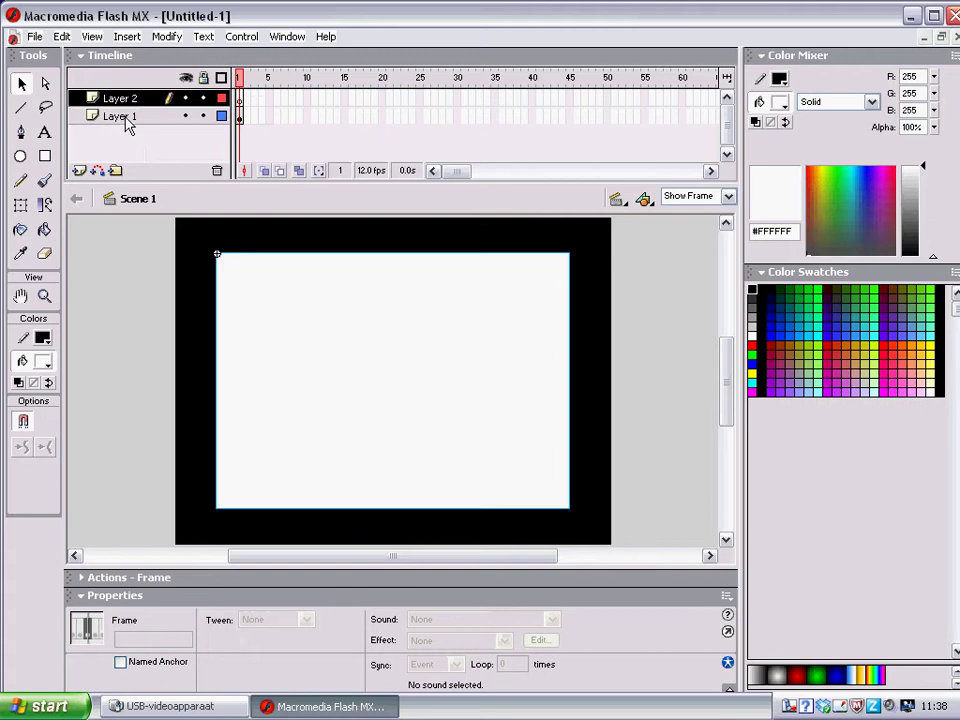
left_click(157, 118)
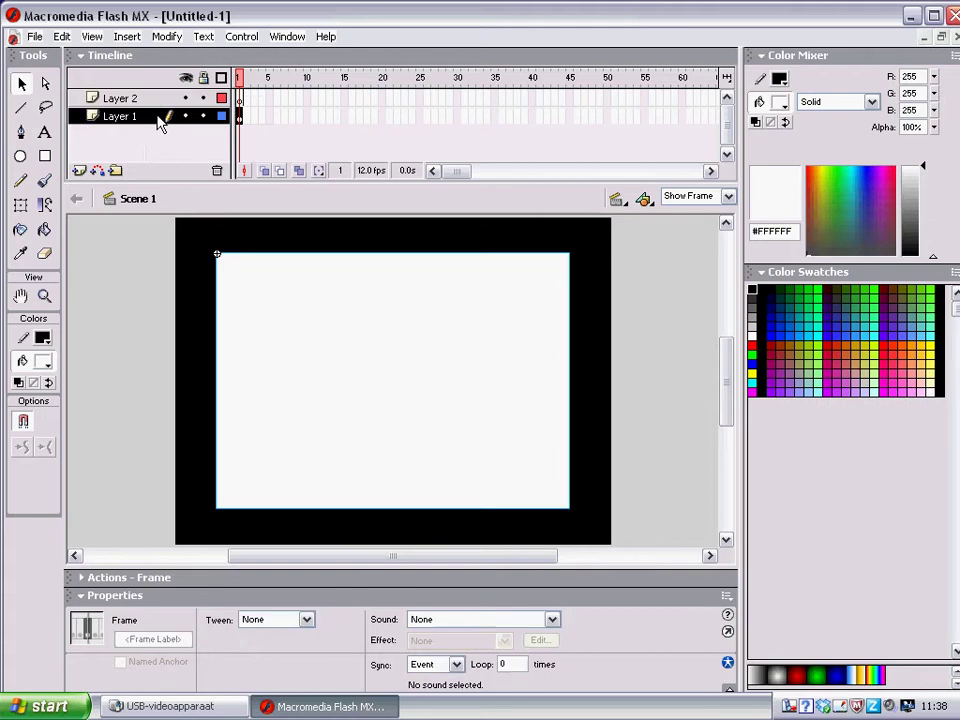
left_click(241, 102)
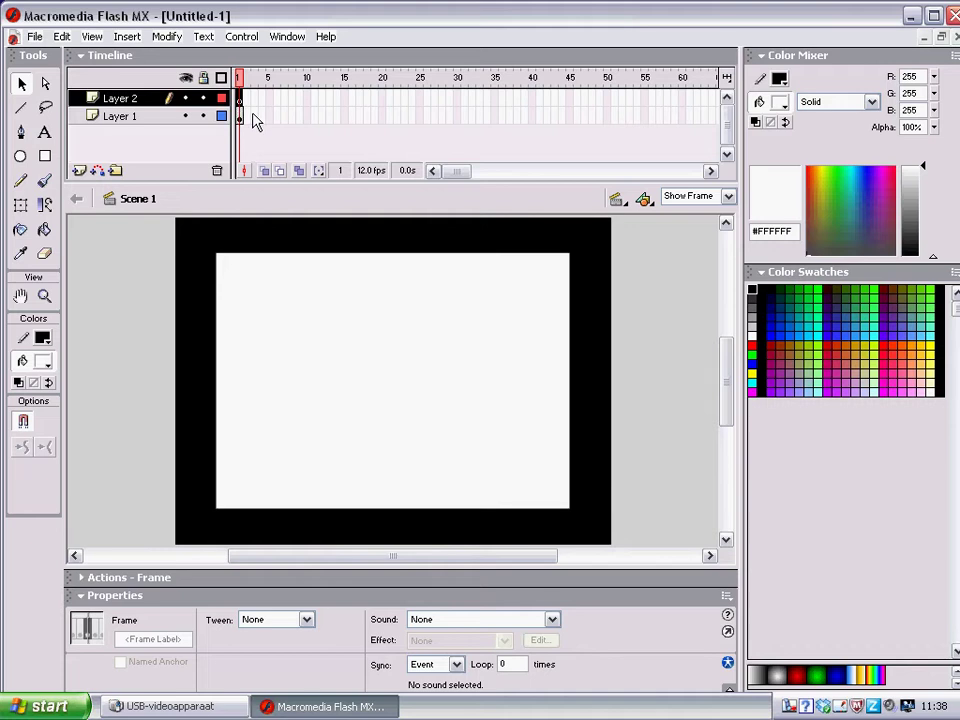
left_click(241, 116)
left_click(241, 100)
Draw a black rectangle without a stroke, about 429 x 205 px, inside the white rectangle on Layer 2.
left_click(45, 157)
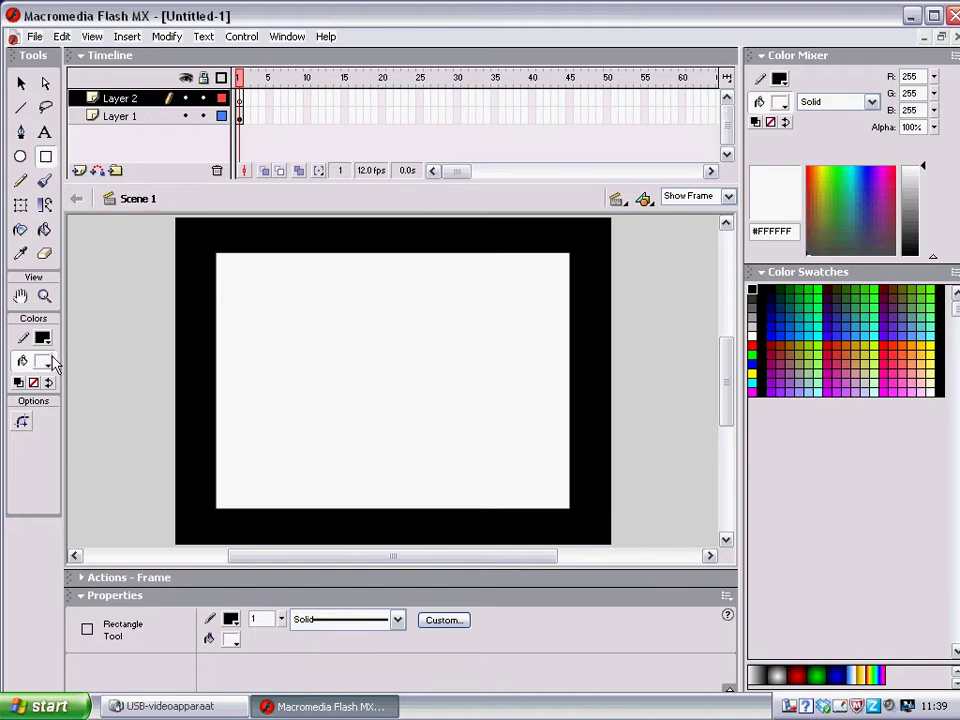
left_click(43, 341)
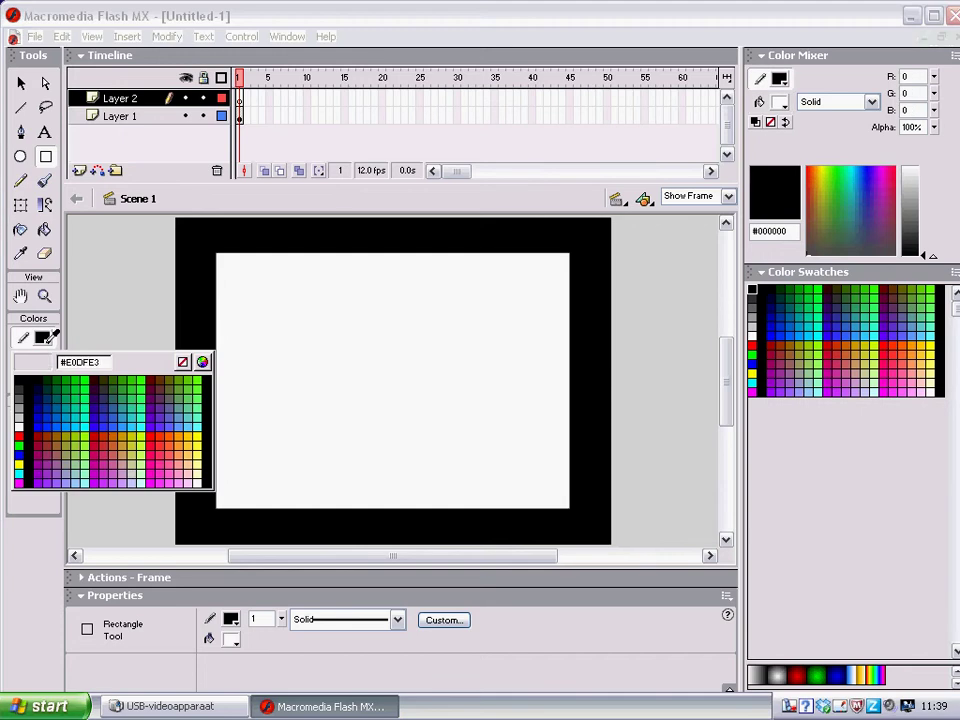
left_click(182, 362)
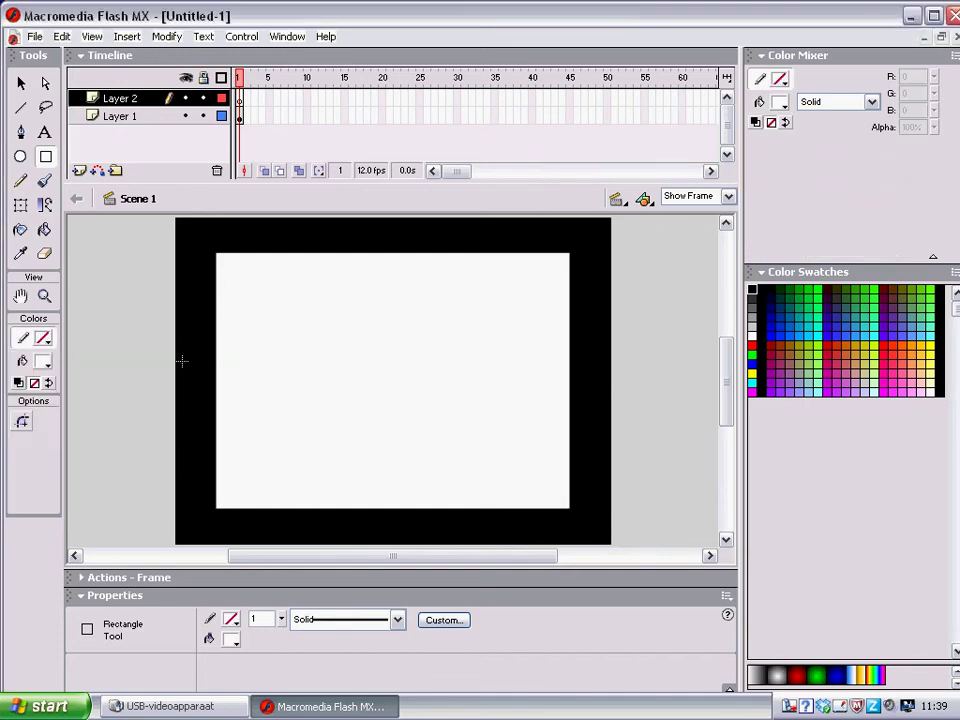
left_click(43, 362)
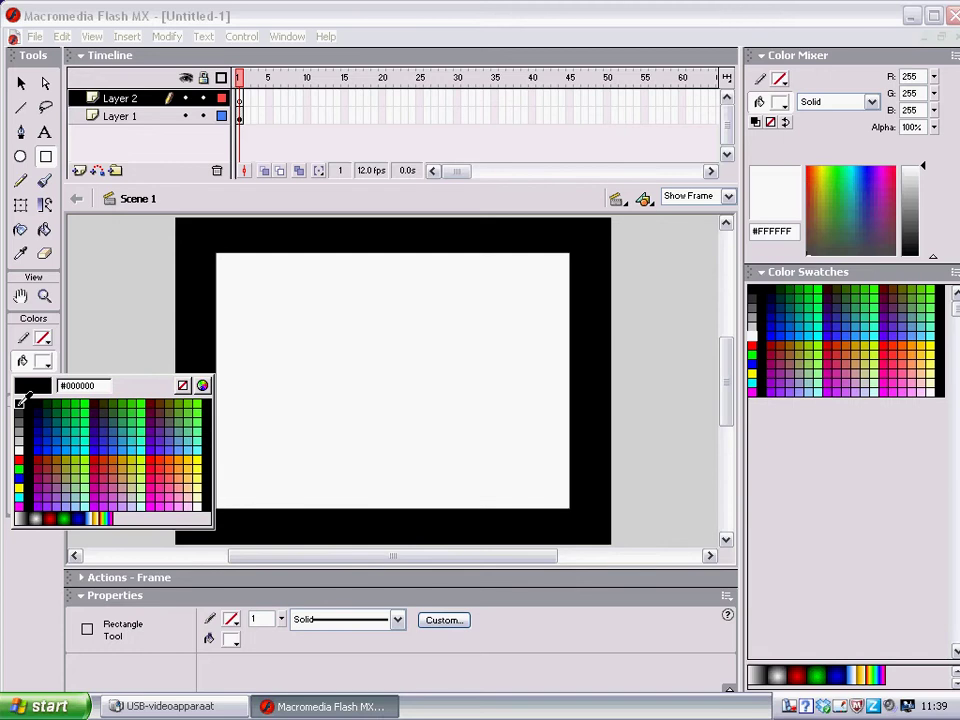
left_click(19, 403)
left_click(22, 418)
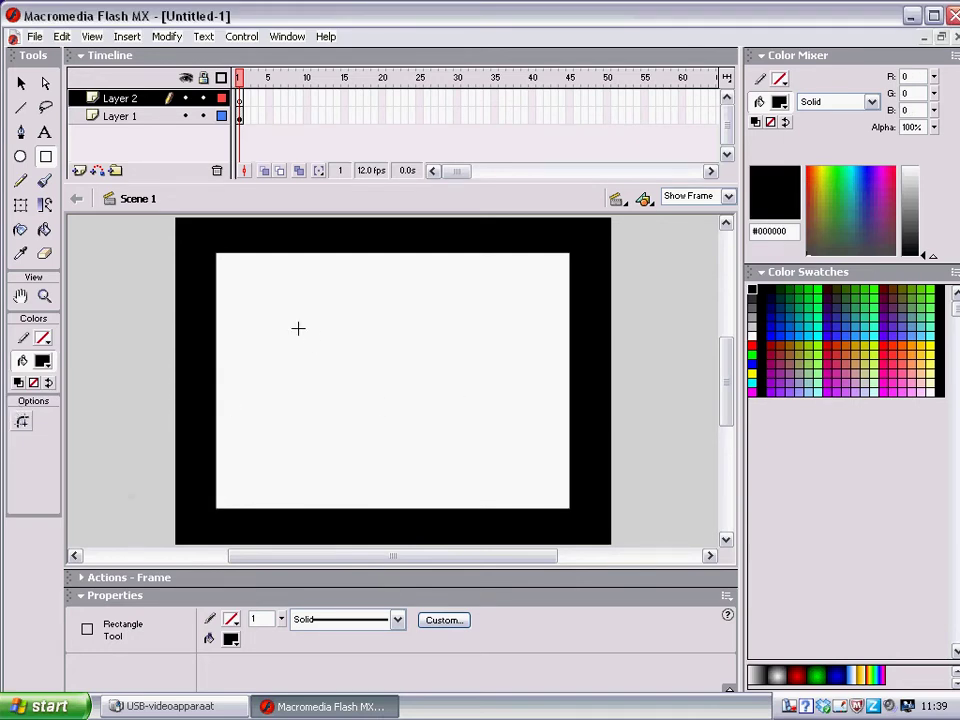
left_click_drag(276, 311, 509, 422)
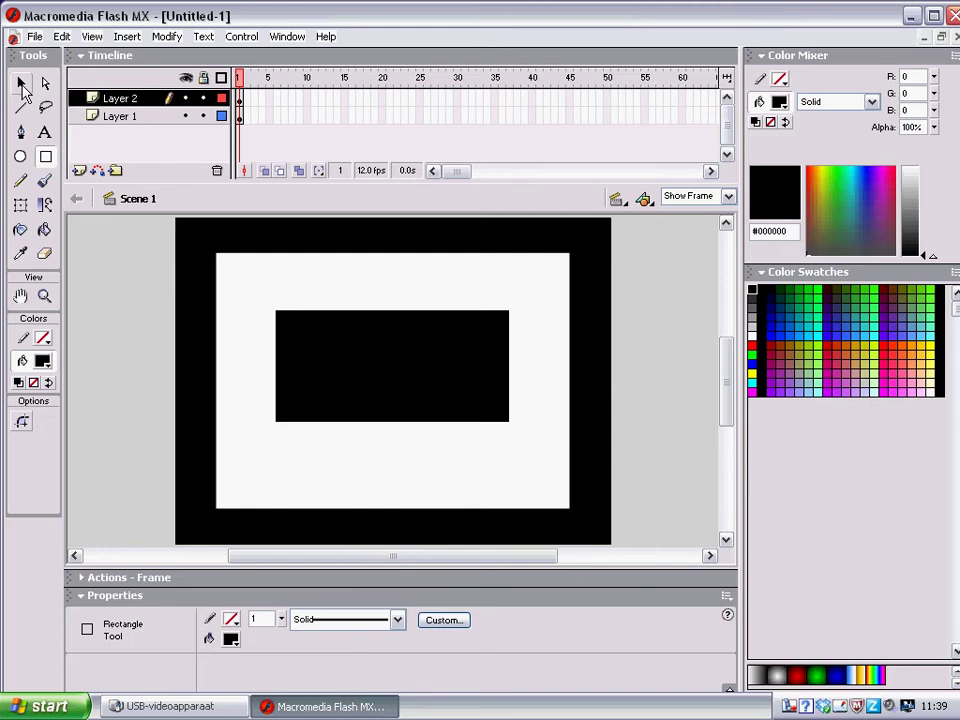
Resize the black rectangle to a width of 632.4 and a height of 450.4.
left_click(22, 86)
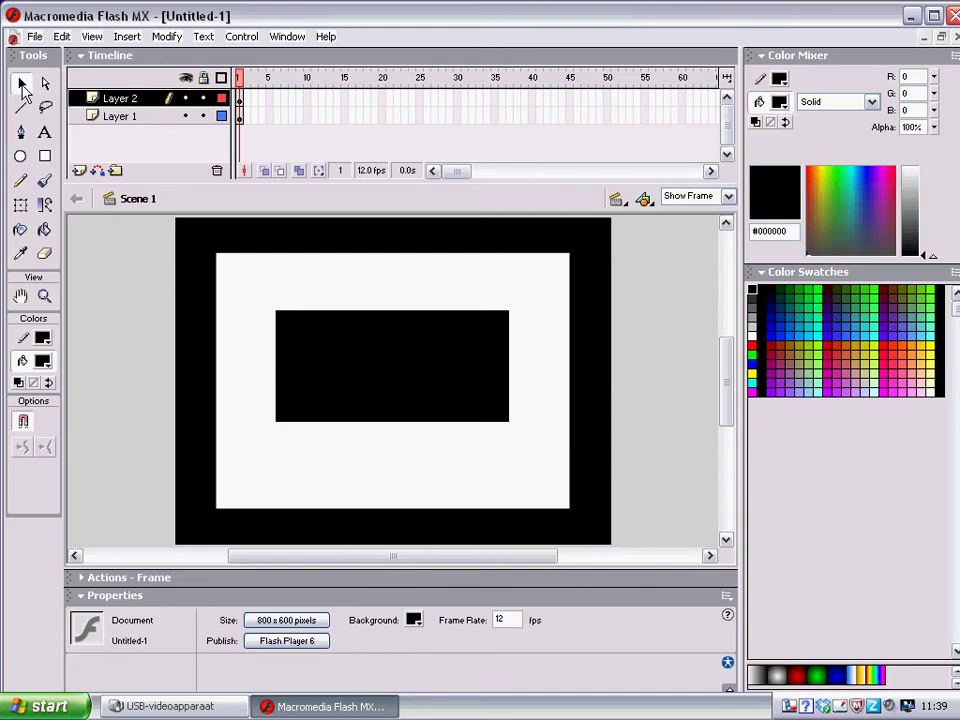
left_click(390, 365)
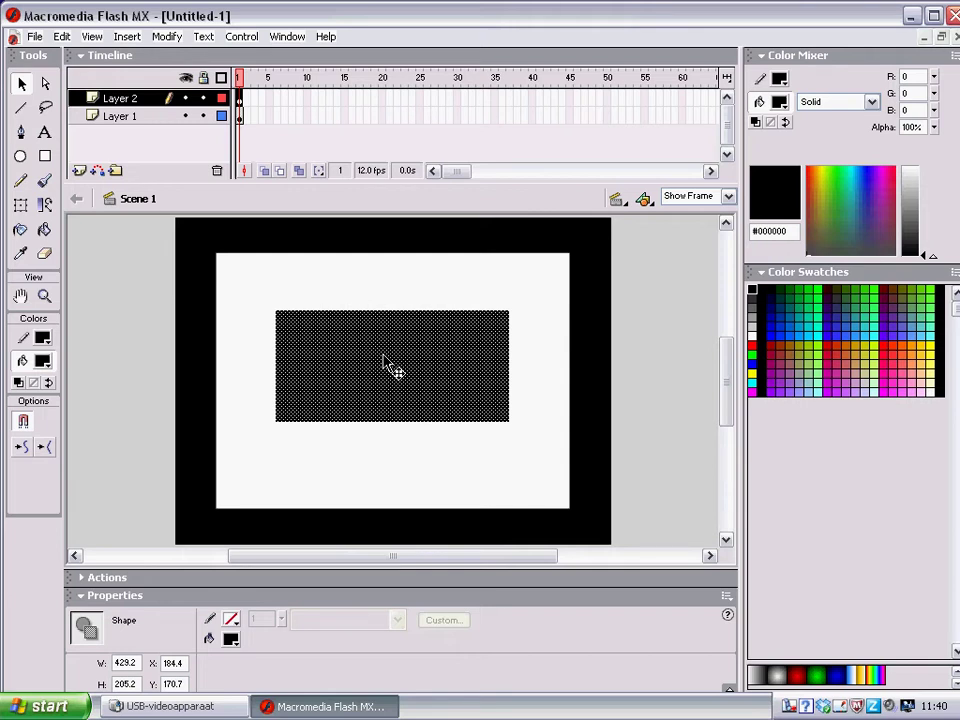
double_click(135, 663)
type("6")
type("352")
key("BackSpace")
key("BackSpace")
key("BackSpace")
type("32.4")
key("Tab")
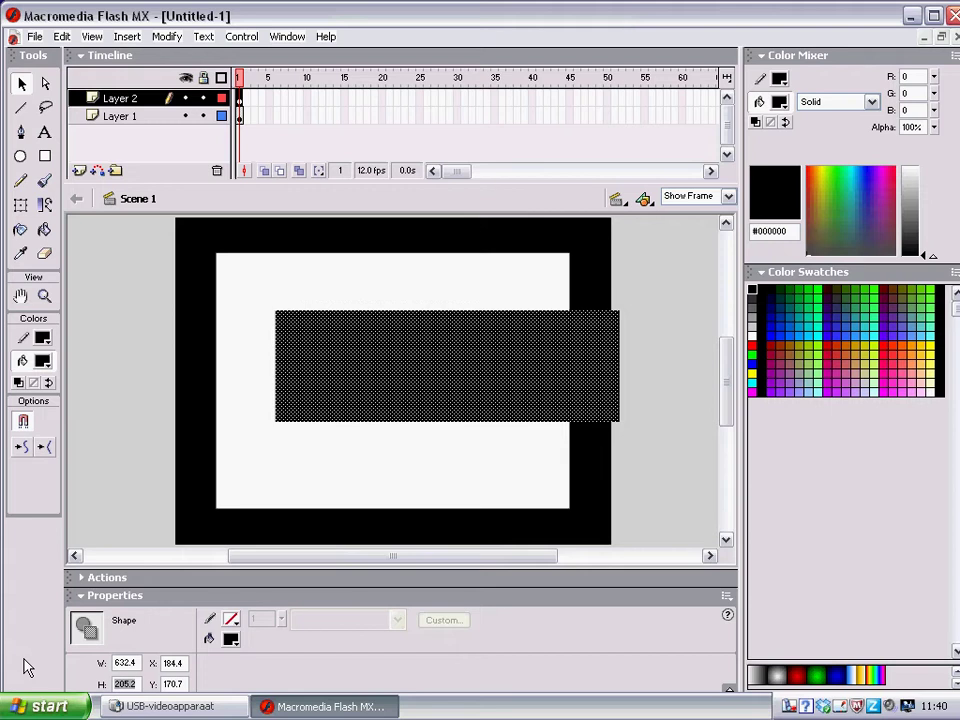
type("450.4")
key("Tab")
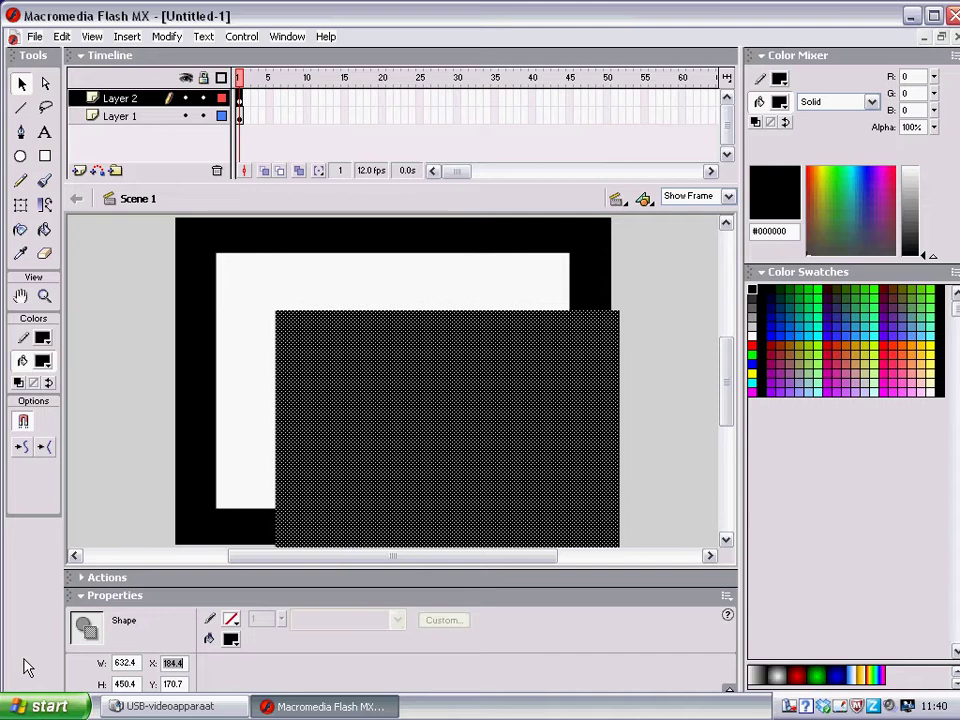
Position the black rectangle at X 84 and Y 74 on the stage.
type("84")
key("Tab")
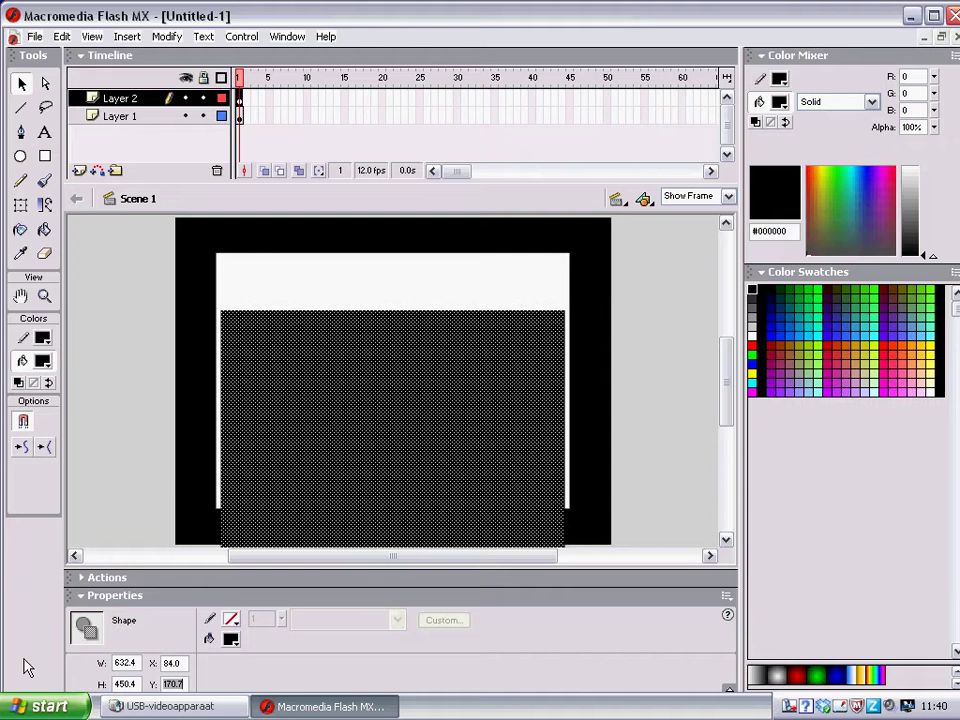
type("74.0")
key("Return")
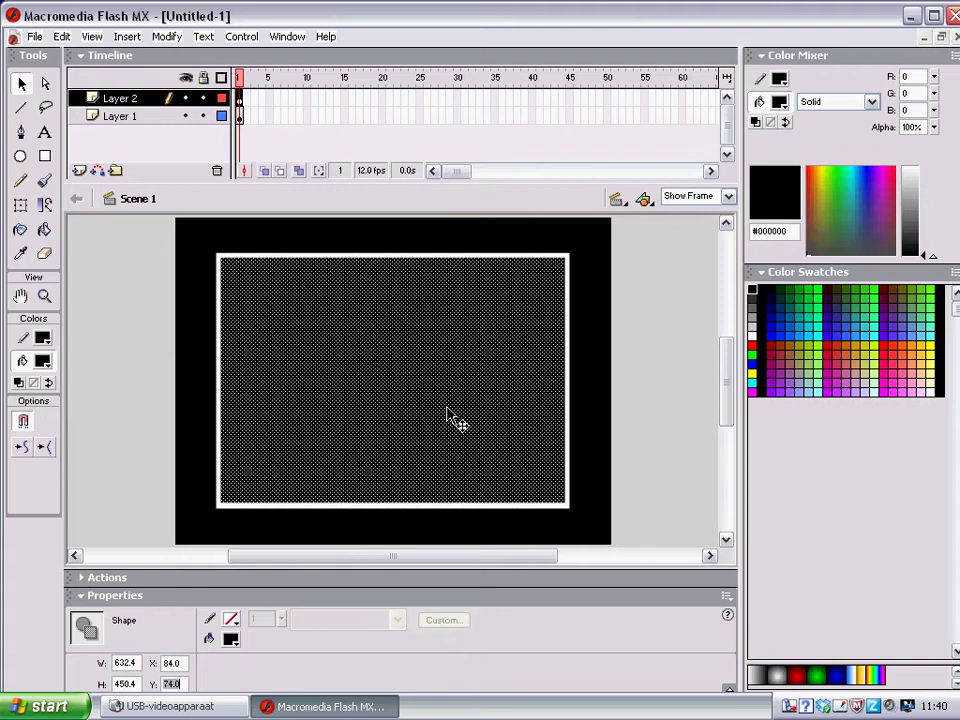
Convert the black rectangle into a movie clip symbol named "masked symbol" with upper-left registration.
left_click(163, 40)
mouse_move(130, 40)
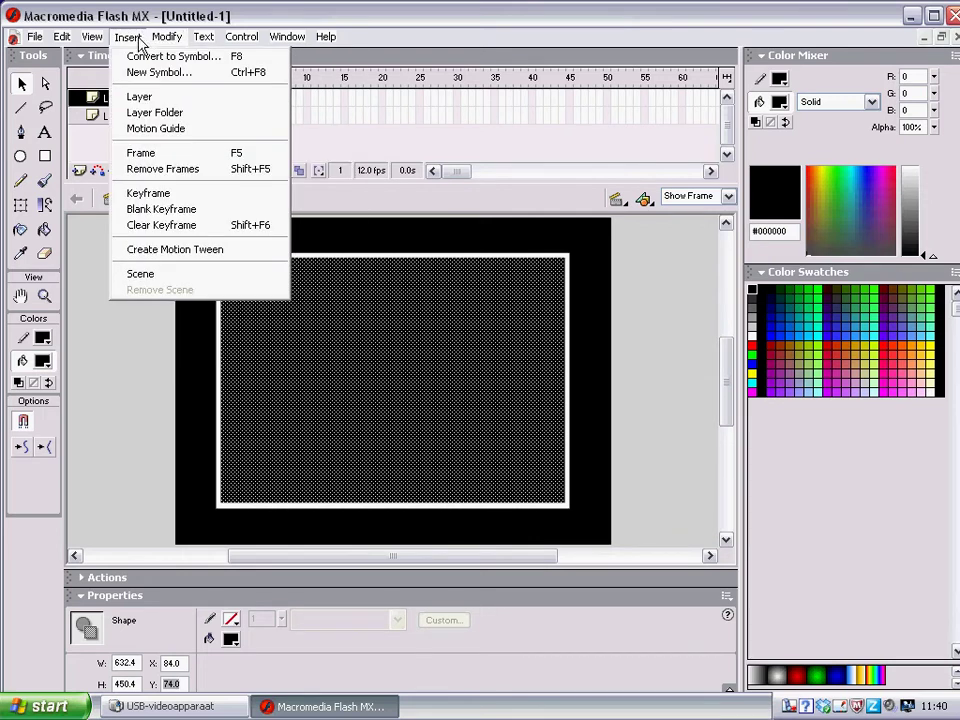
left_click(189, 63)
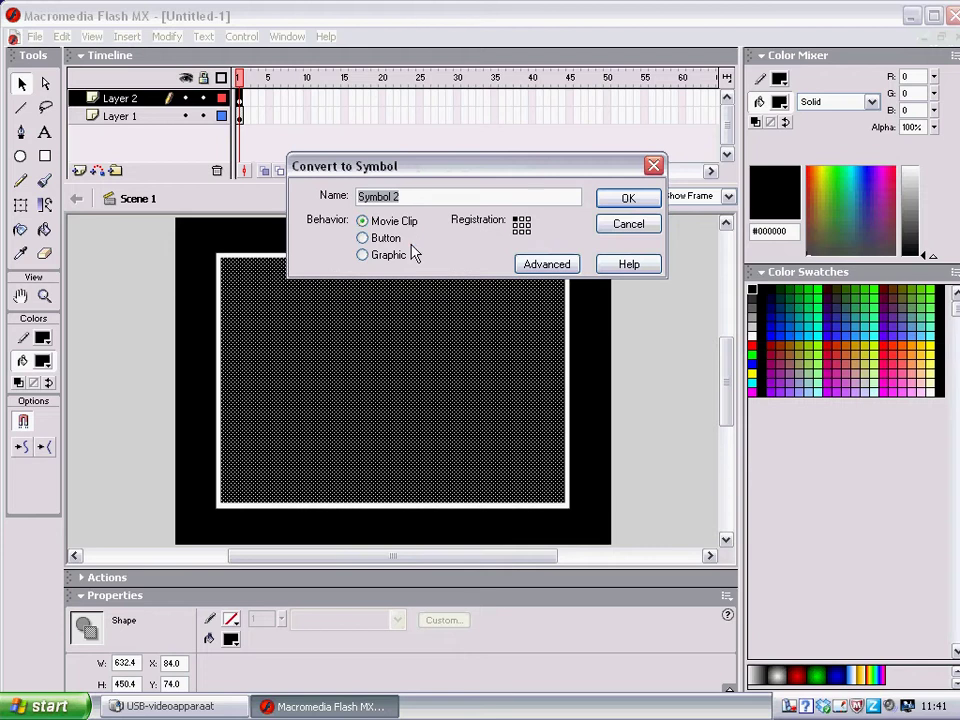
type("masked syum")
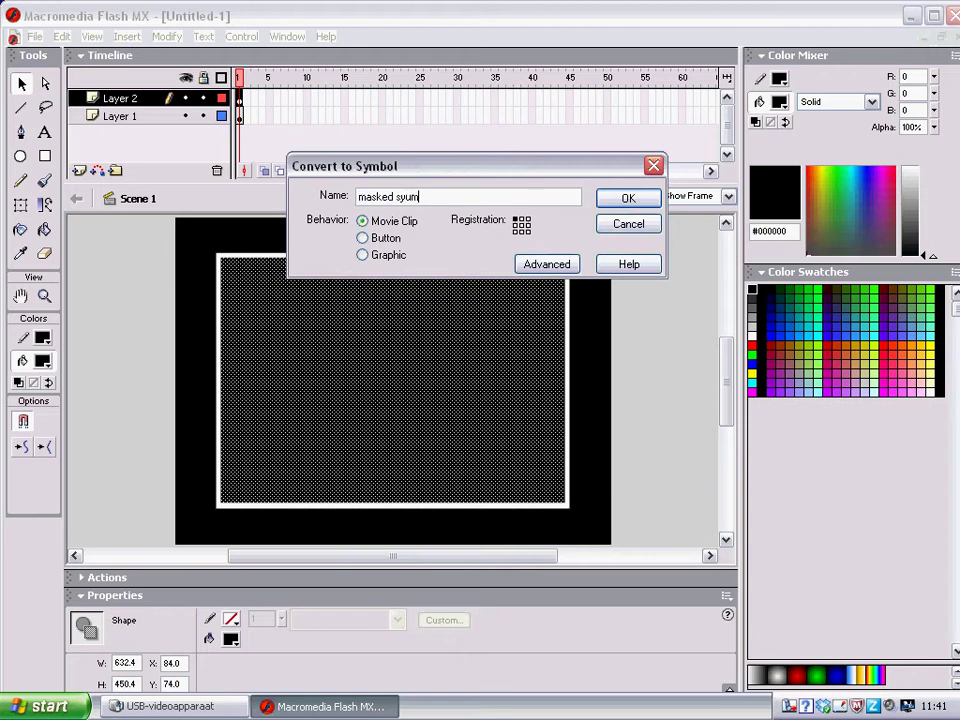
key("BackSpace")
key("BackSpace")
type("mbol")
left_click(622, 199)
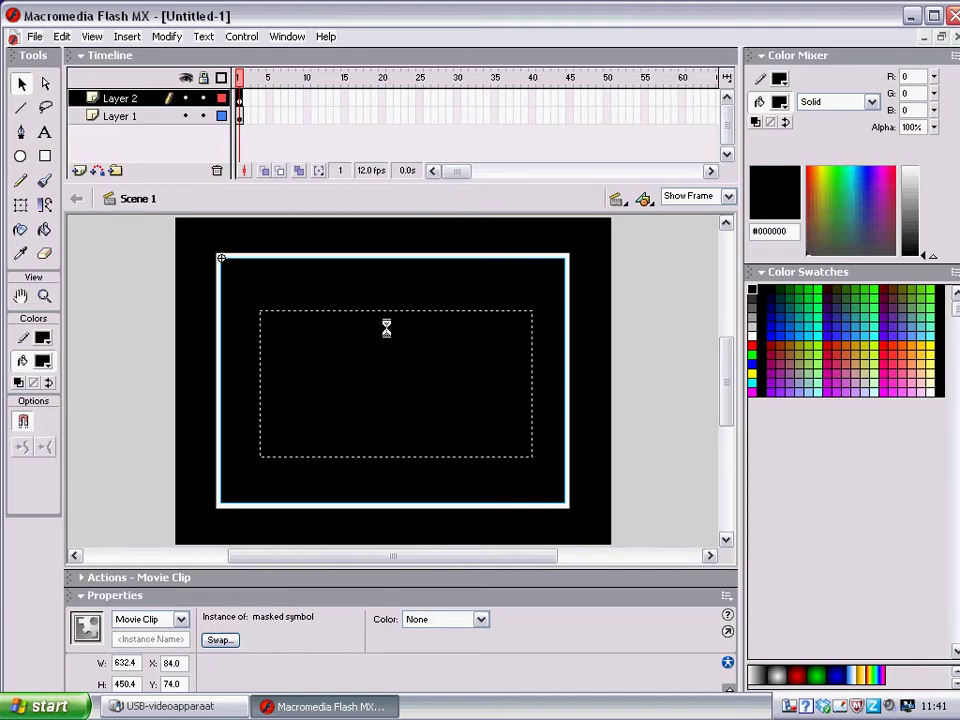
Open the masked symbol for editing, insert a new layer in it and place that layer below Layer 1.
double_click(390, 337)
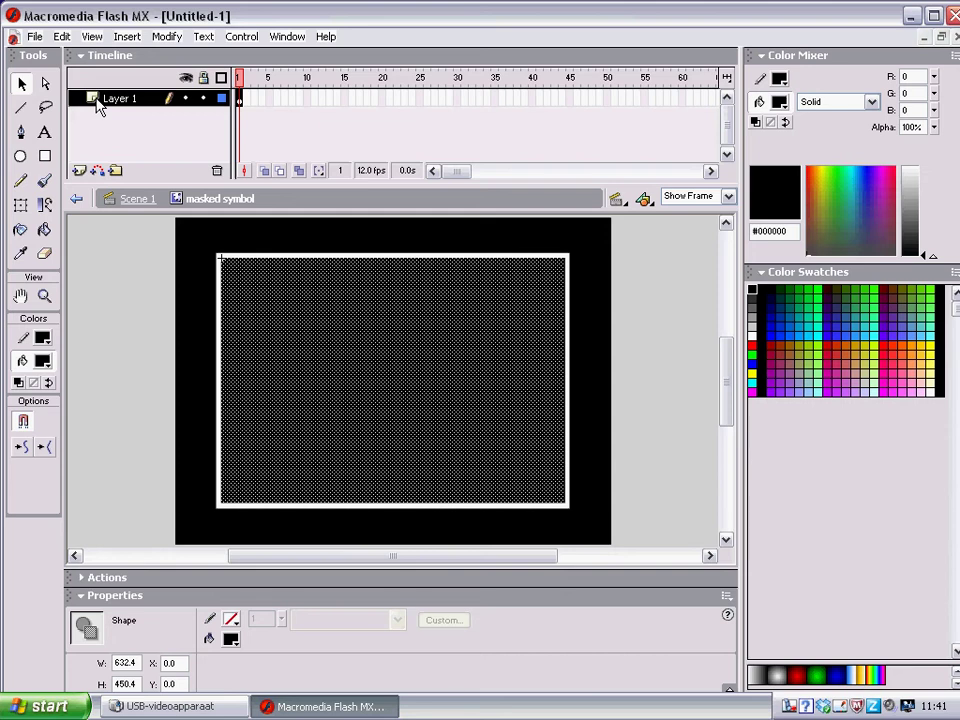
left_click(133, 198)
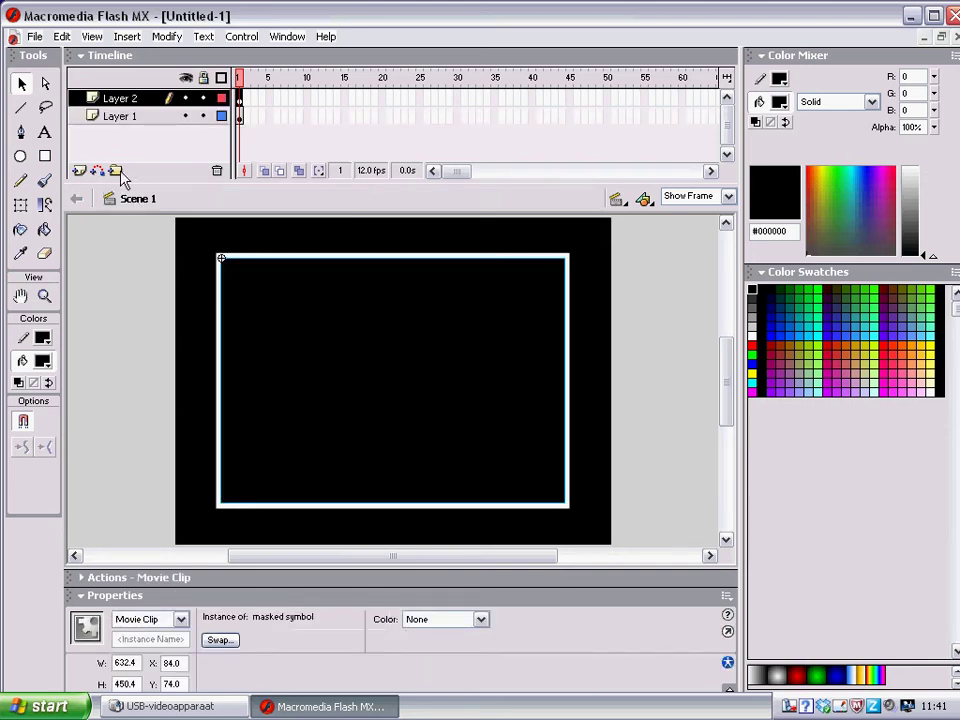
double_click(332, 330)
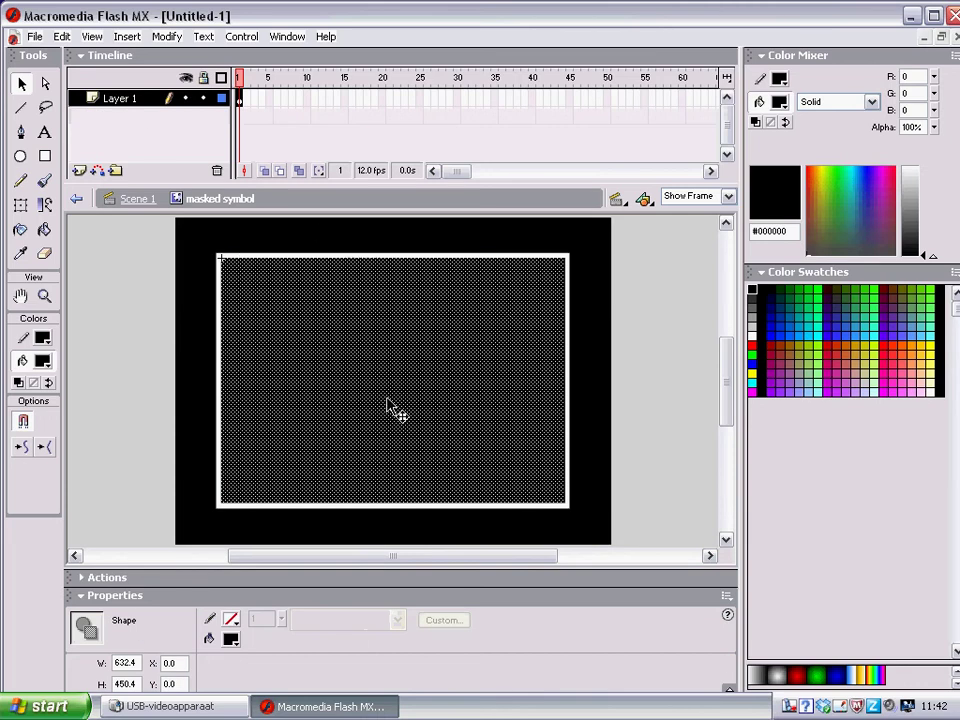
right_click(128, 103)
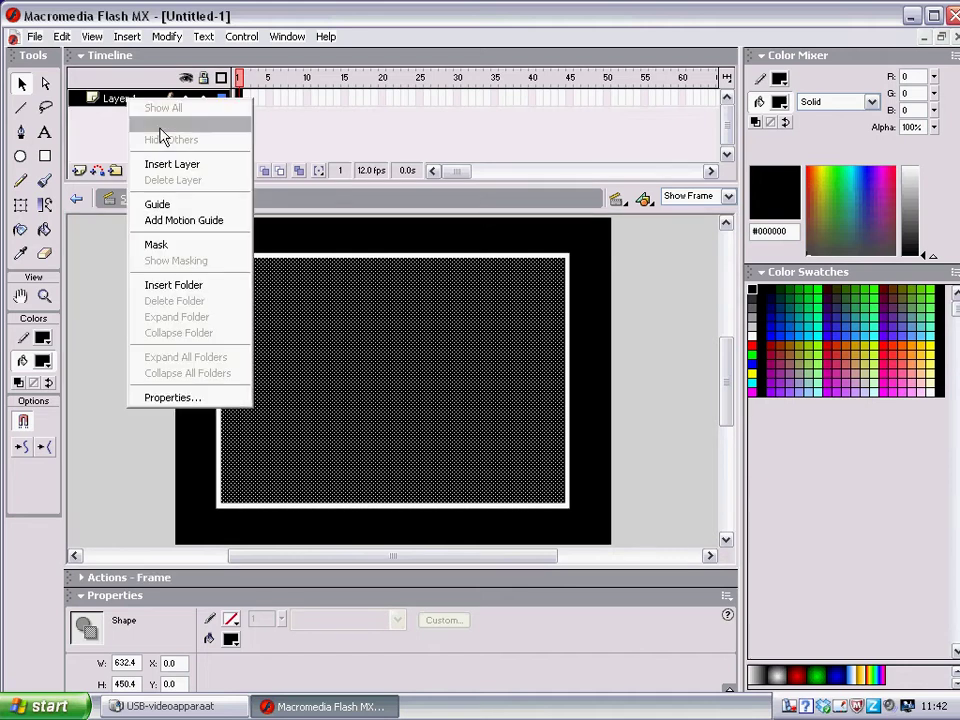
left_click(172, 165)
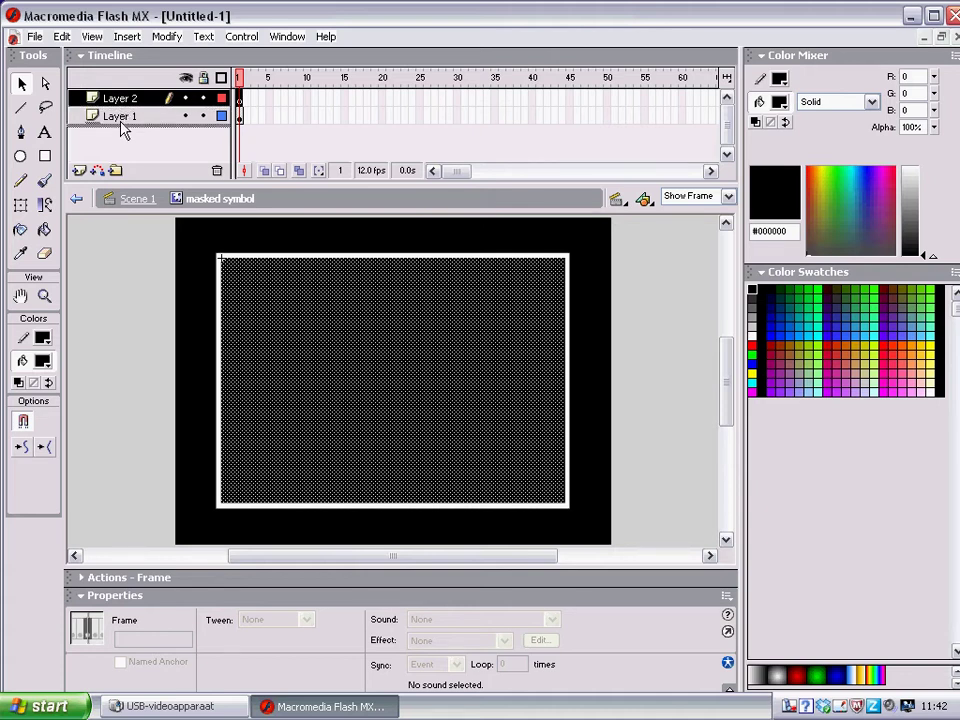
left_click_drag(121, 133, 121, 128)
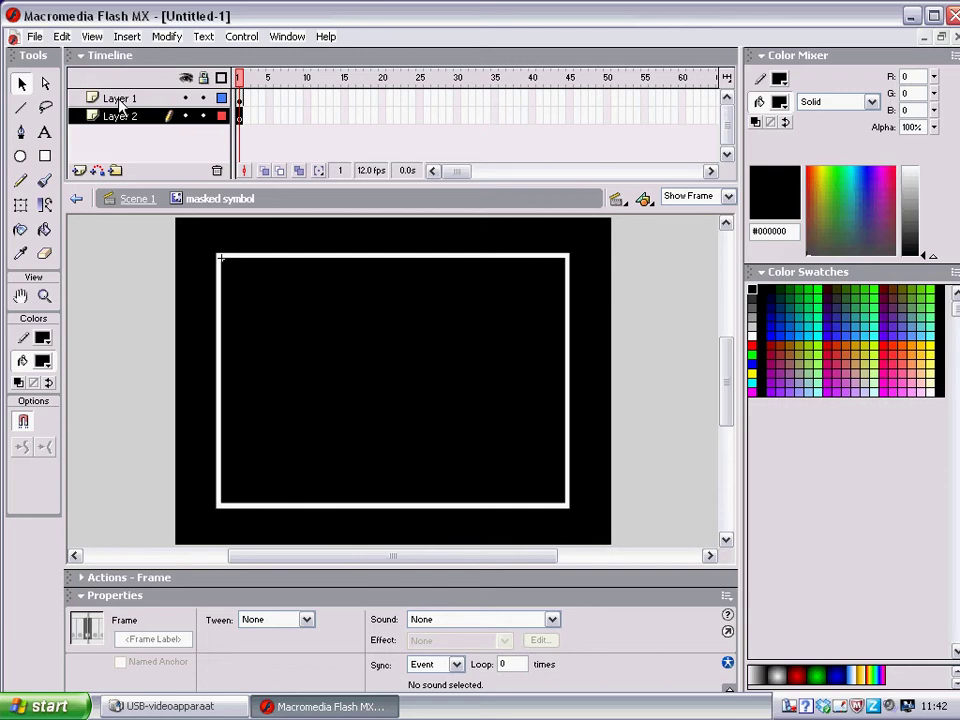
Turn the masked symbol's Layer 1 into a mask for Layer 2 and unlock Layer 2.
right_click(120, 104)
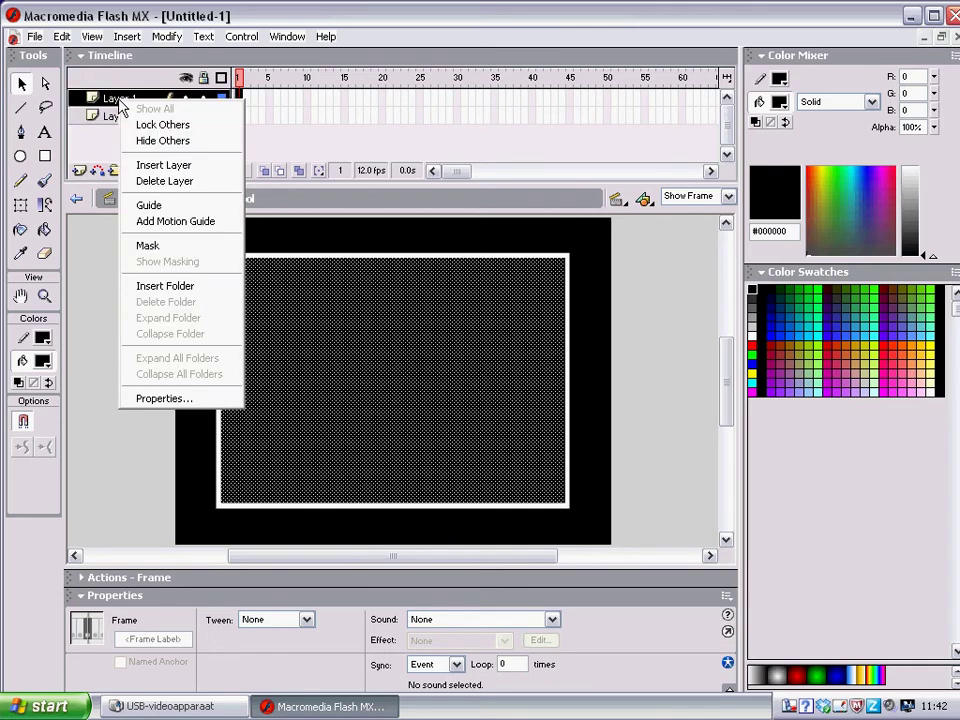
left_click(146, 246)
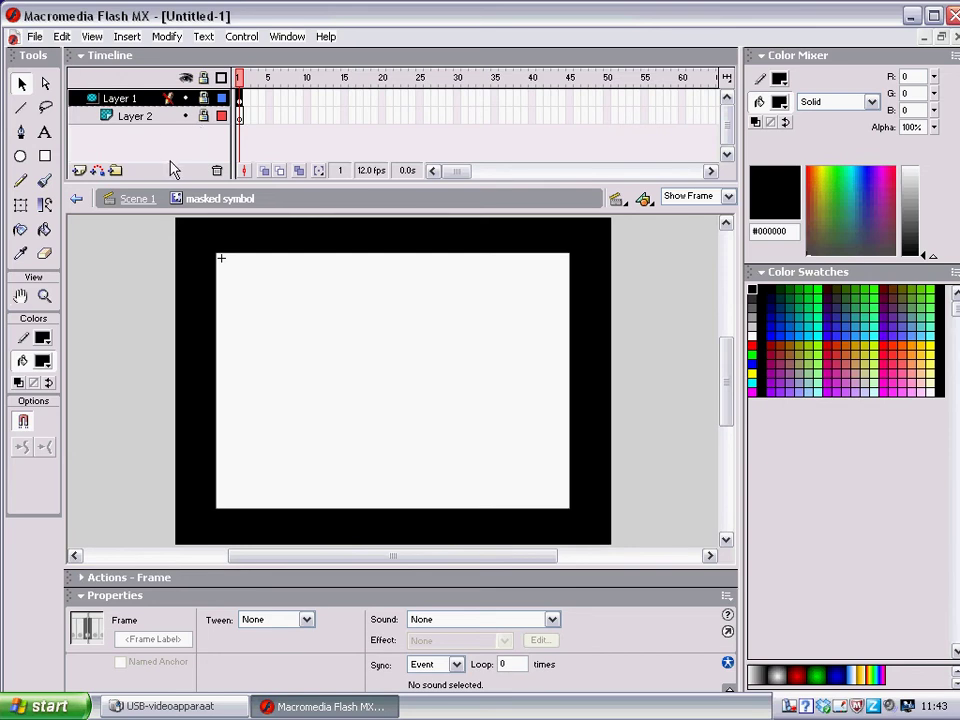
left_click(203, 117)
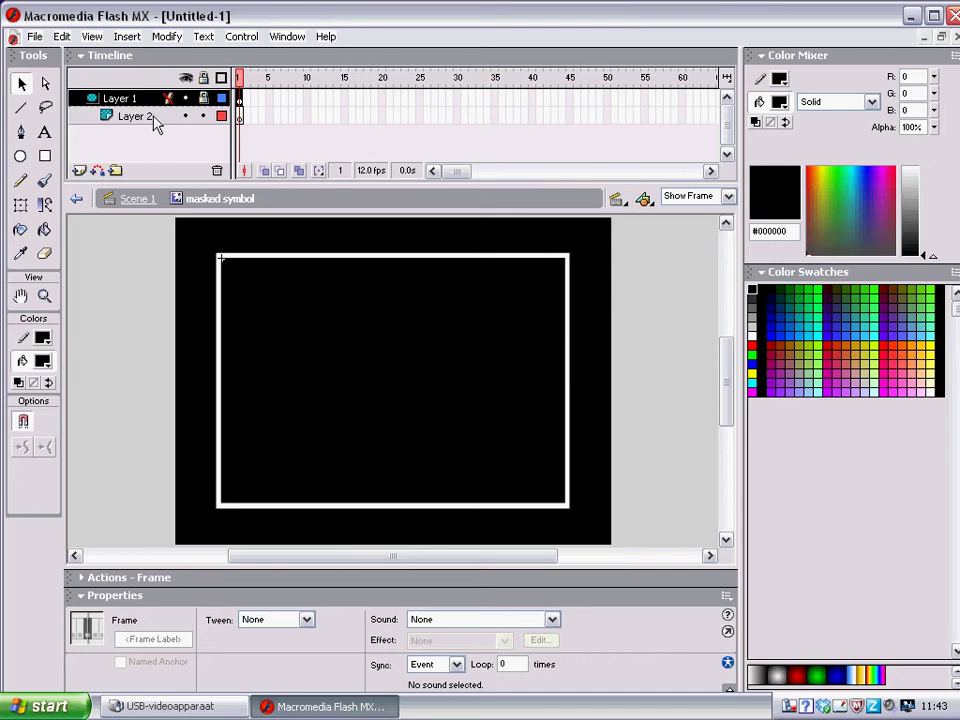
Select Layer 2's first frame in the masked symbol and open the _Wallpaper folder in S-School23 Lesmateriaal for importing to the library.
left_click(241, 119)
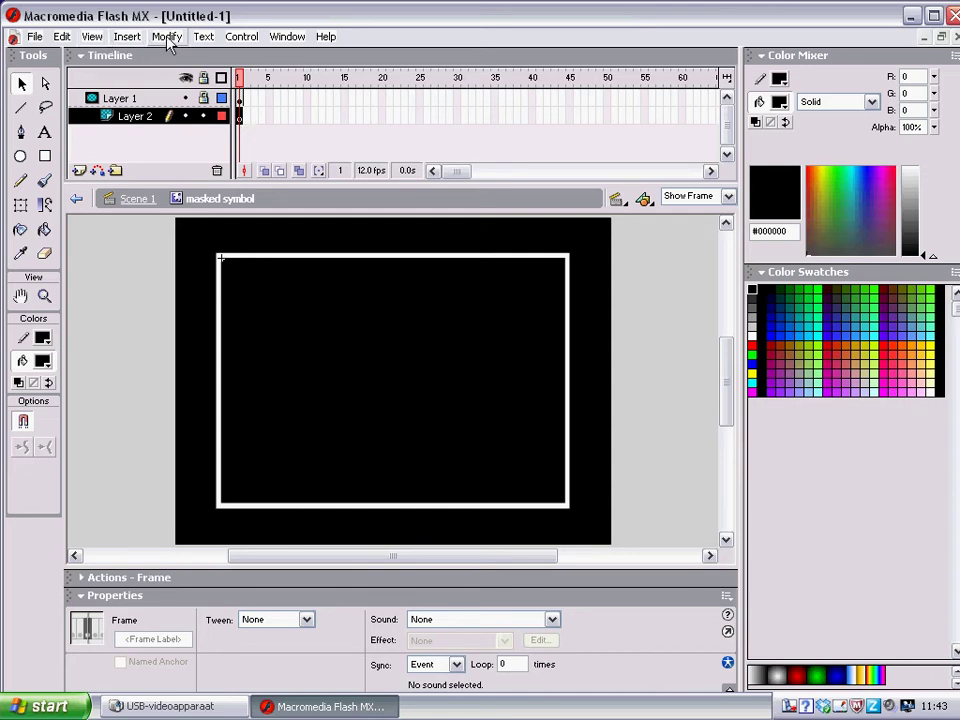
left_click(35, 39)
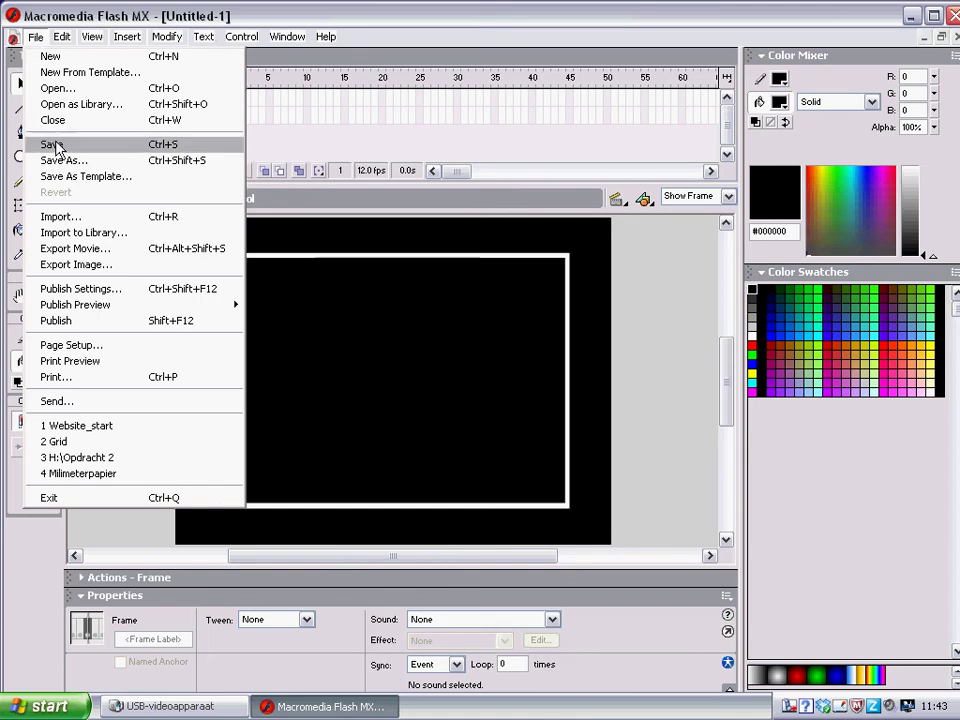
left_click(65, 233)
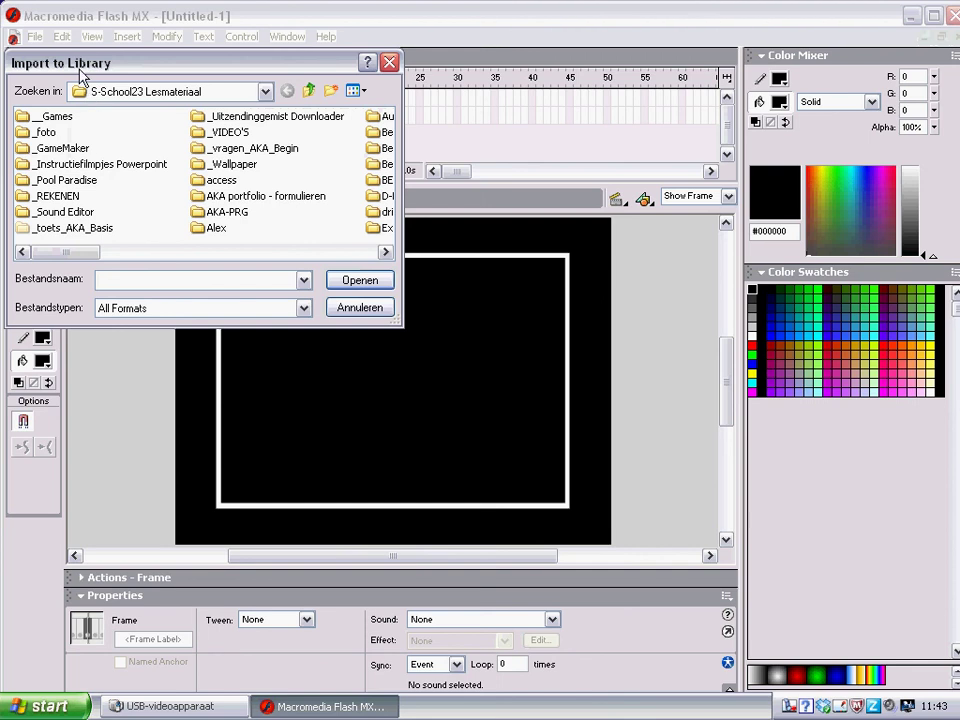
left_click_drag(78, 68, 308, 230)
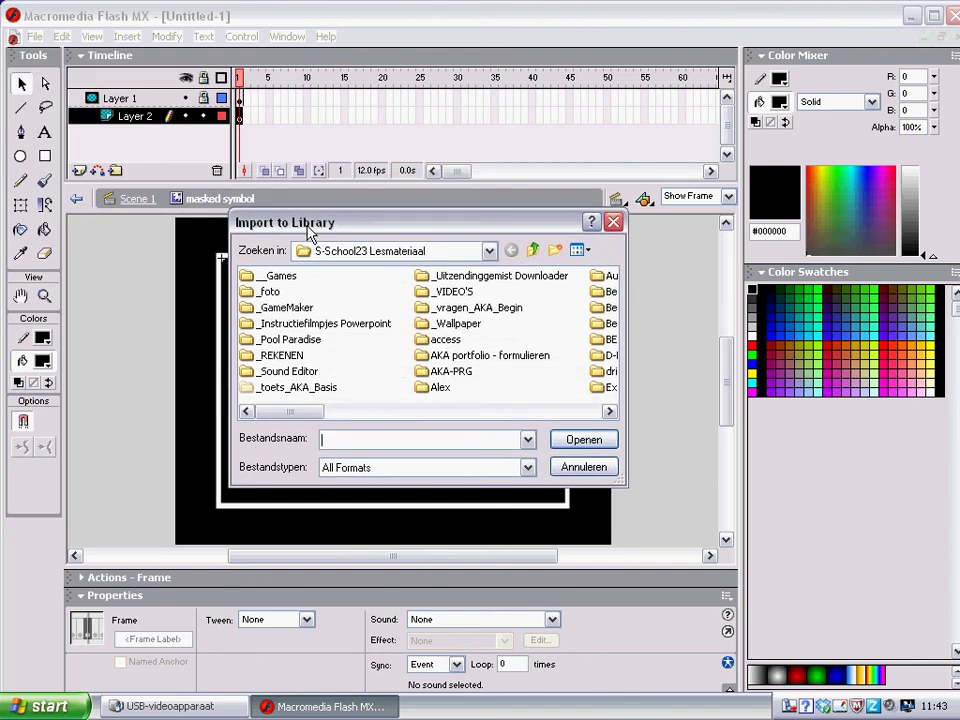
left_click(490, 251)
left_click(497, 258)
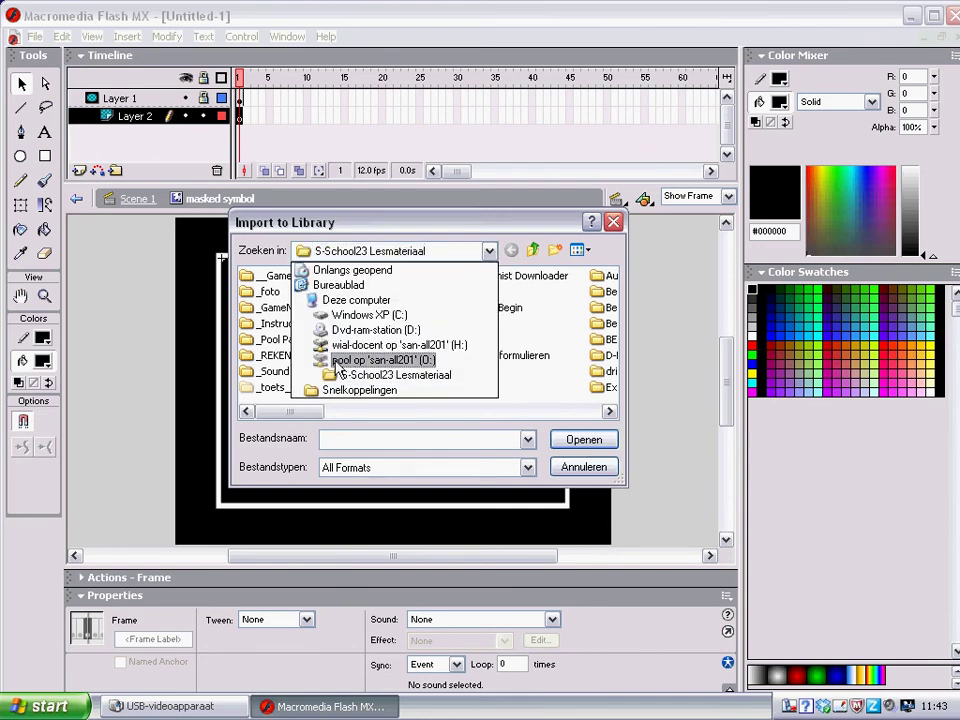
left_click(345, 361)
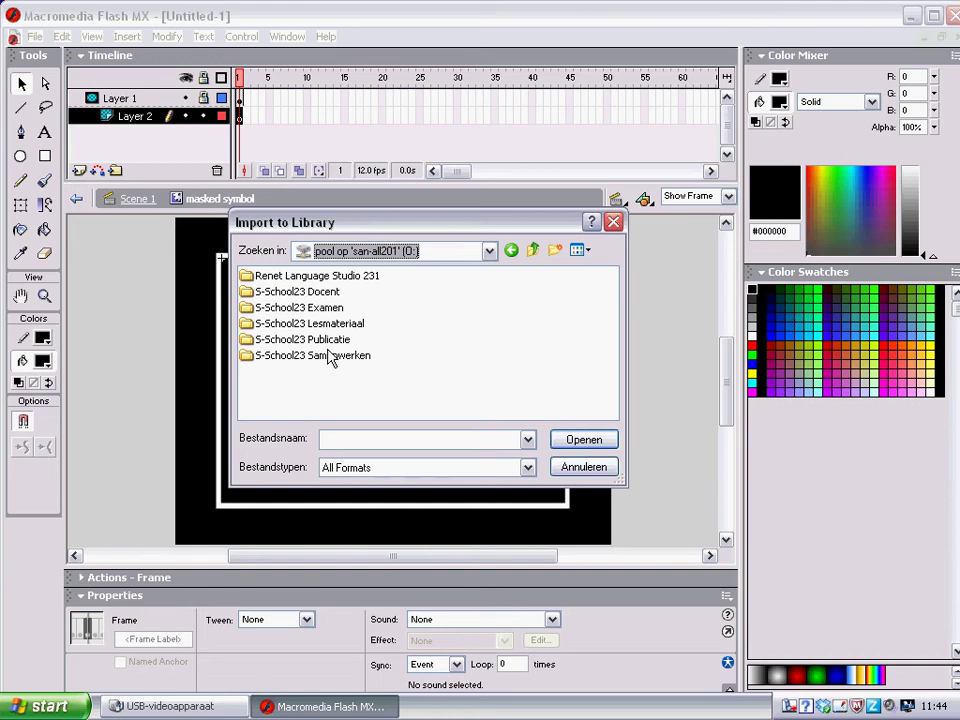
double_click(248, 326)
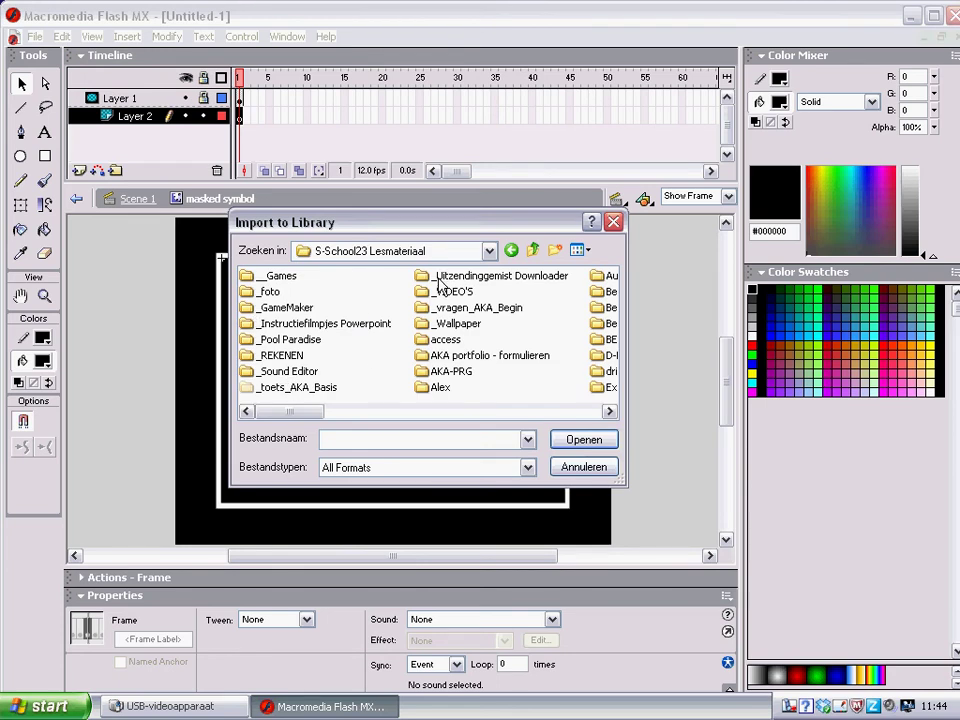
double_click(424, 325)
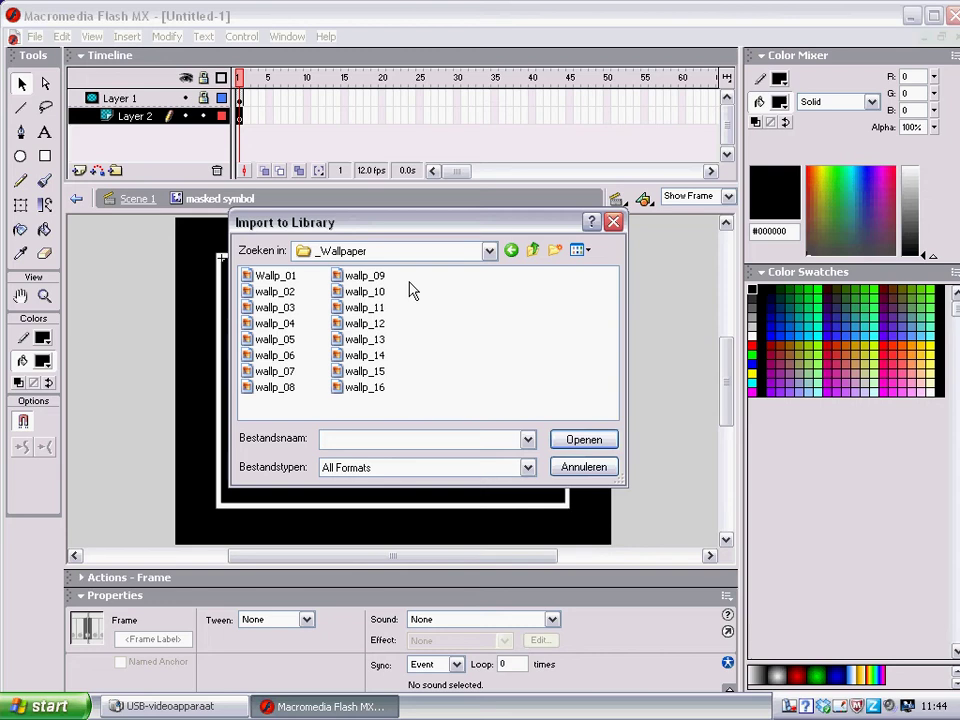
Show the _Wallpaper images as thumbnails and import wallp_06 to the library.
left_click(587, 251)
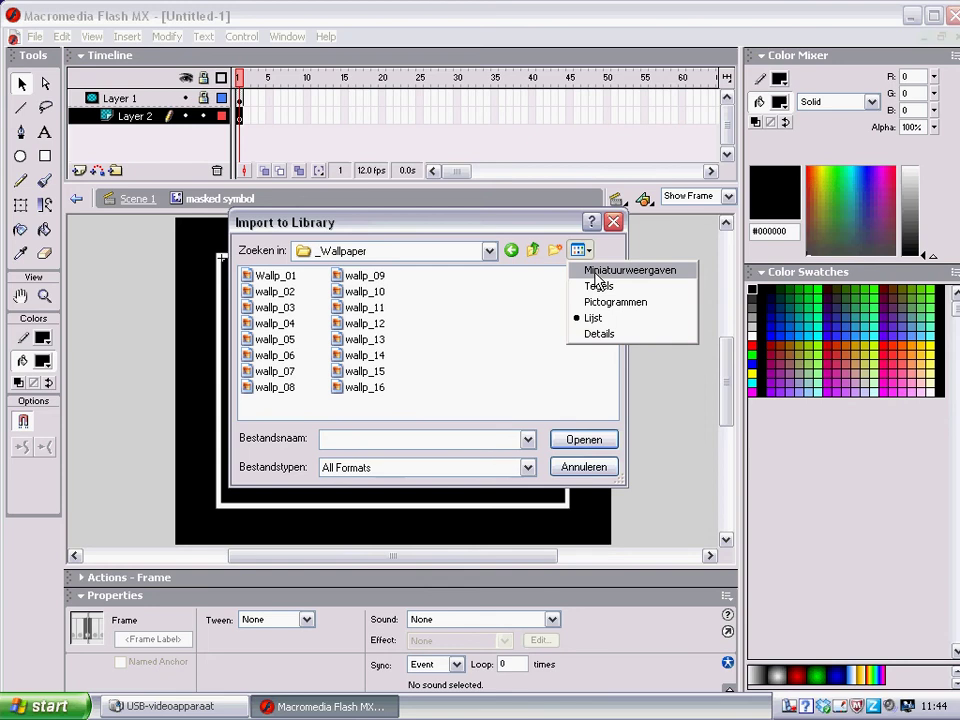
left_click(597, 276)
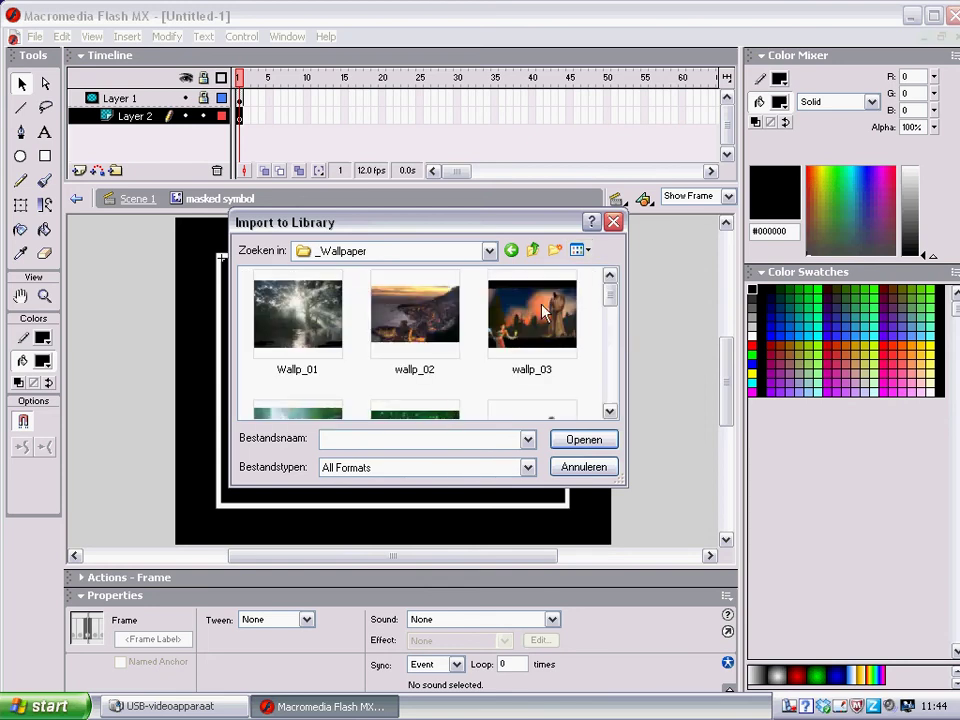
left_click_drag(626, 493, 774, 542)
left_click_drag(760, 332, 735, 343)
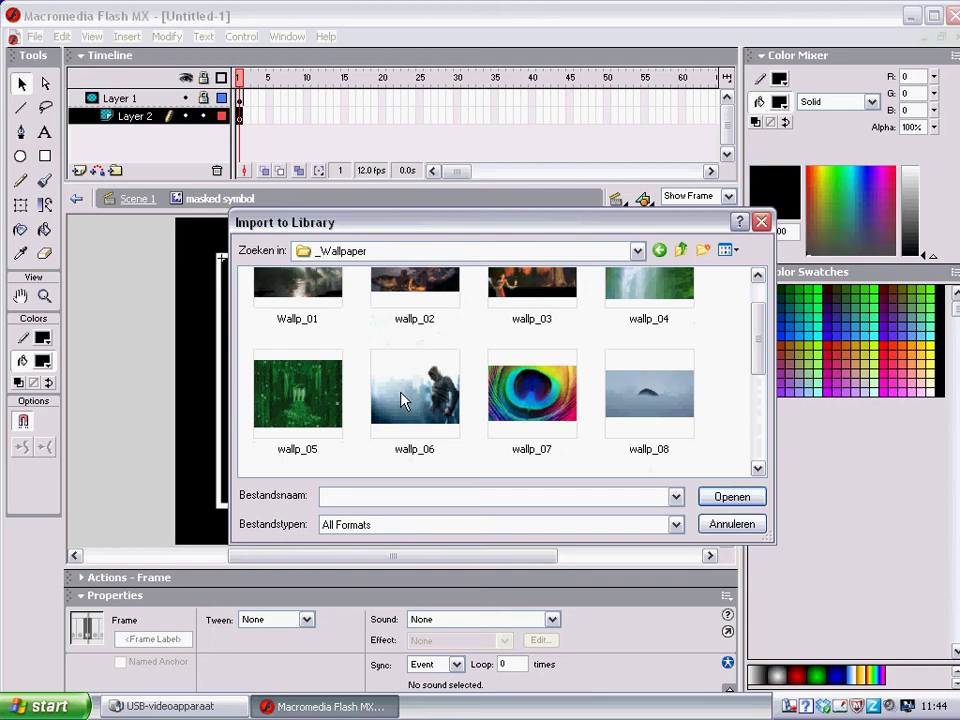
left_click(428, 394)
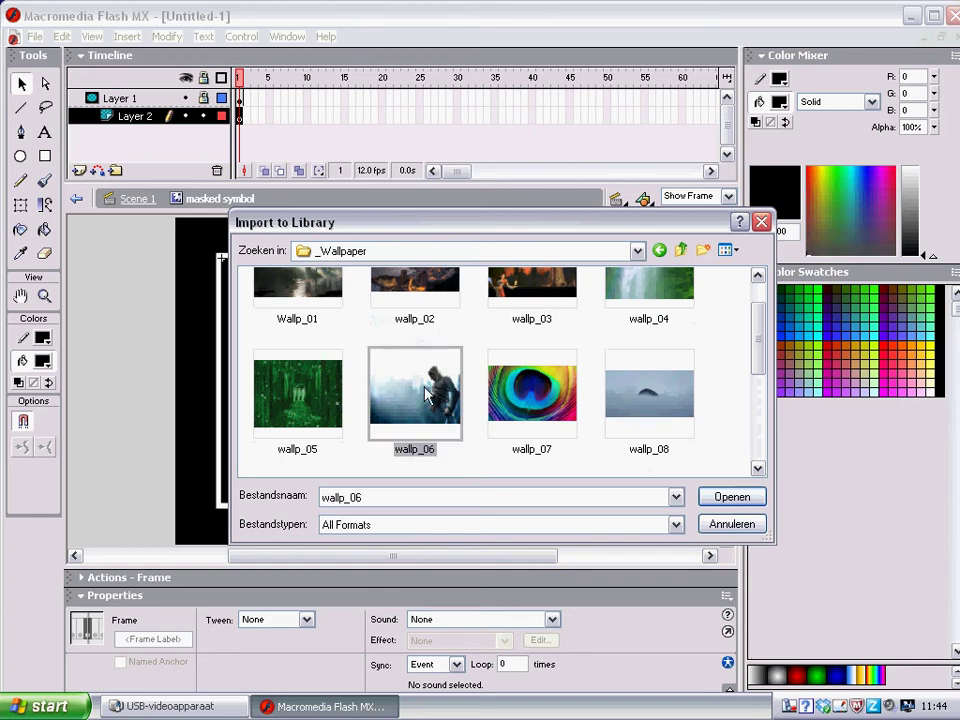
left_click(720, 499)
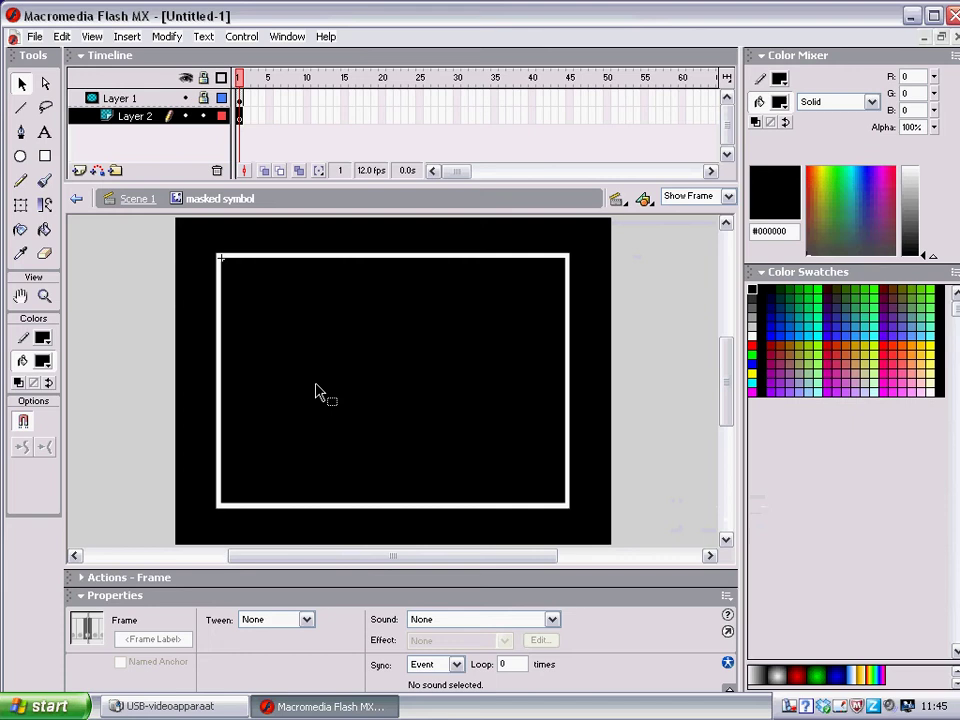
Place the wallp_06 bitmap from the library on Layer 2 behind the black rectangle, at about X -202 and Y -136.
key("F11")
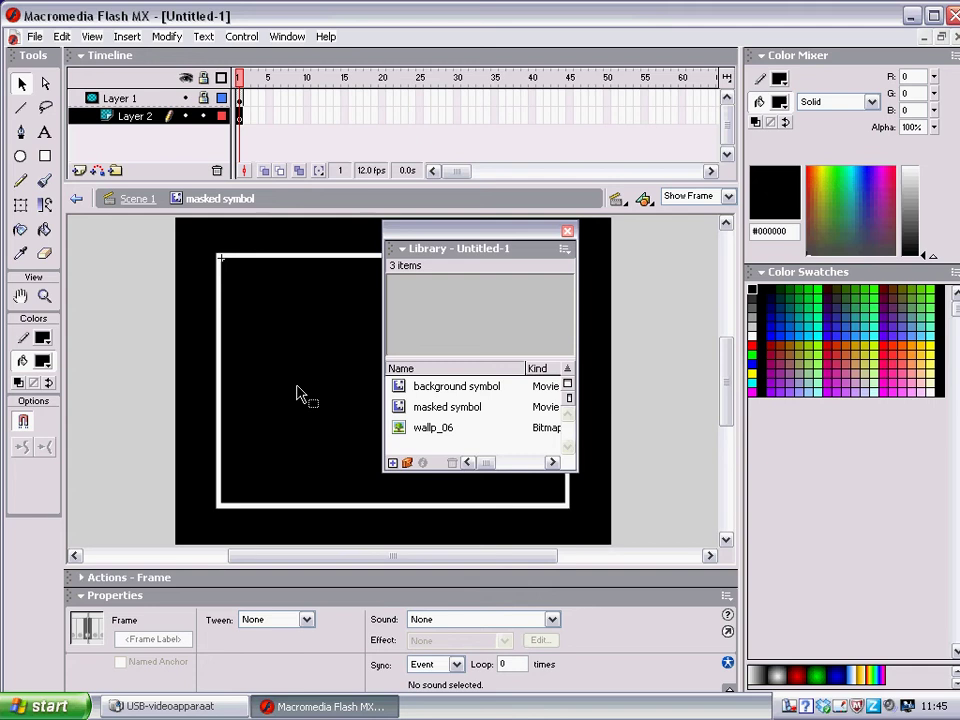
left_click_drag(497, 237, 797, 213)
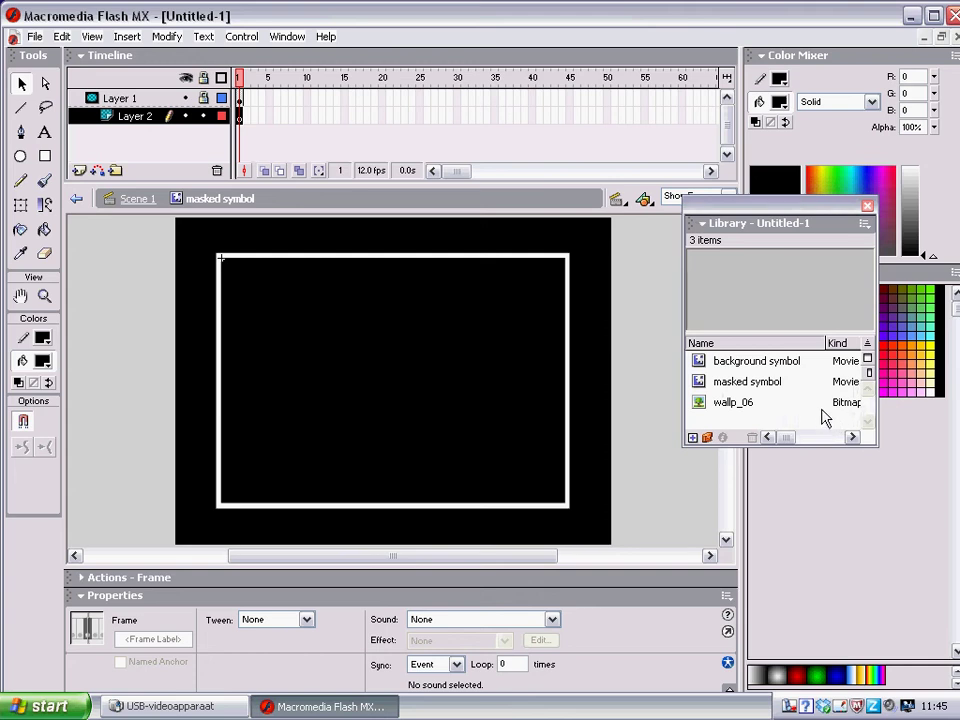
left_click(738, 405)
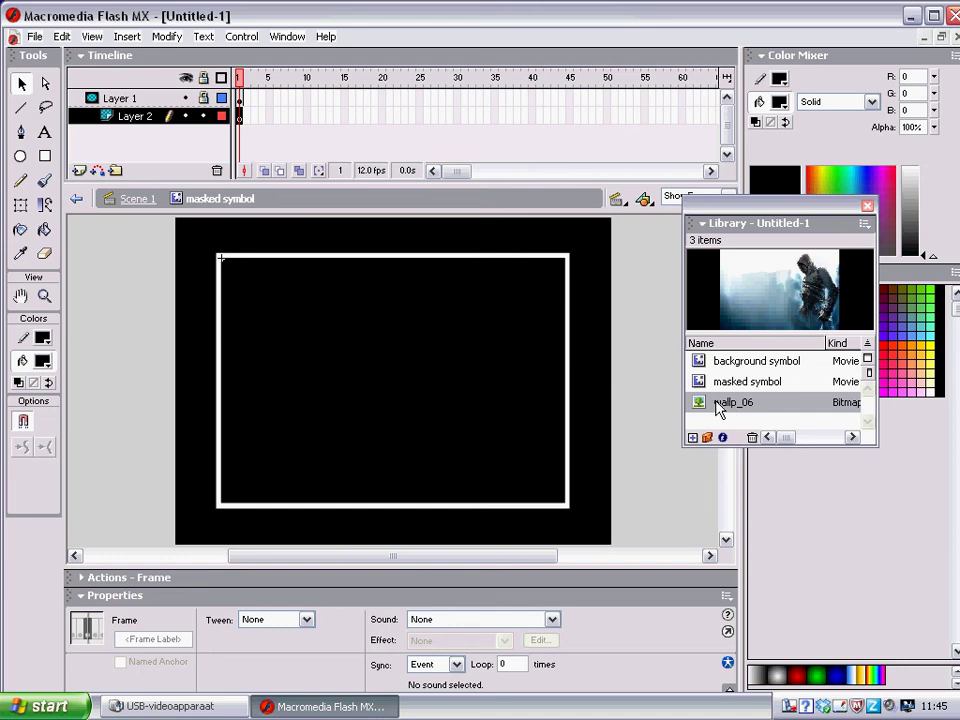
left_click_drag(640, 380, 392, 381)
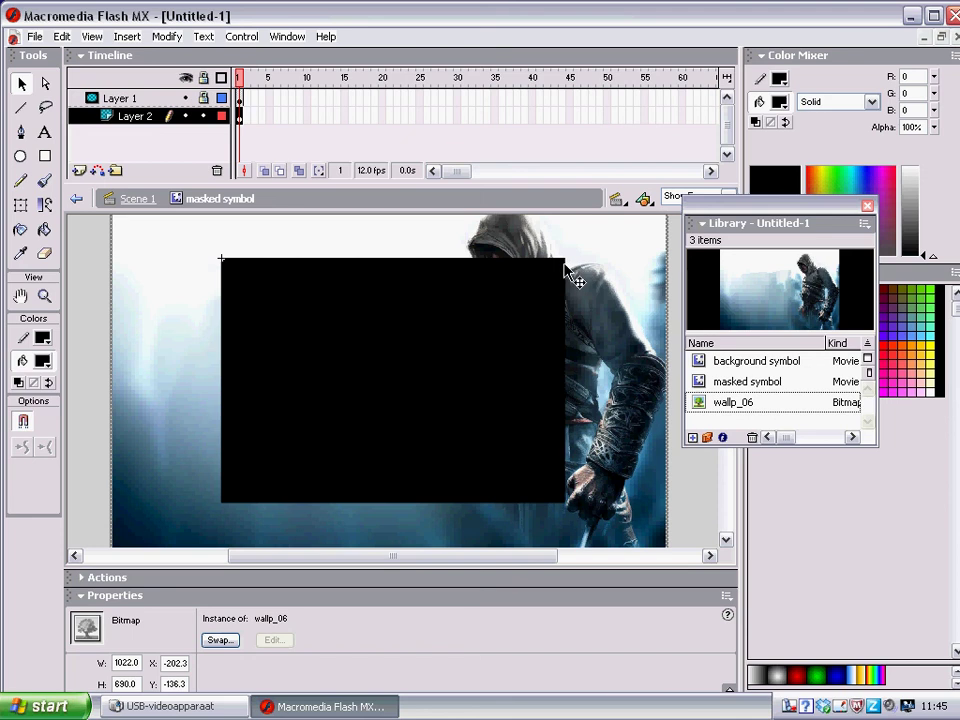
Lock Layer 2 to show the masked picture and return to Scene 1.
left_click(204, 116)
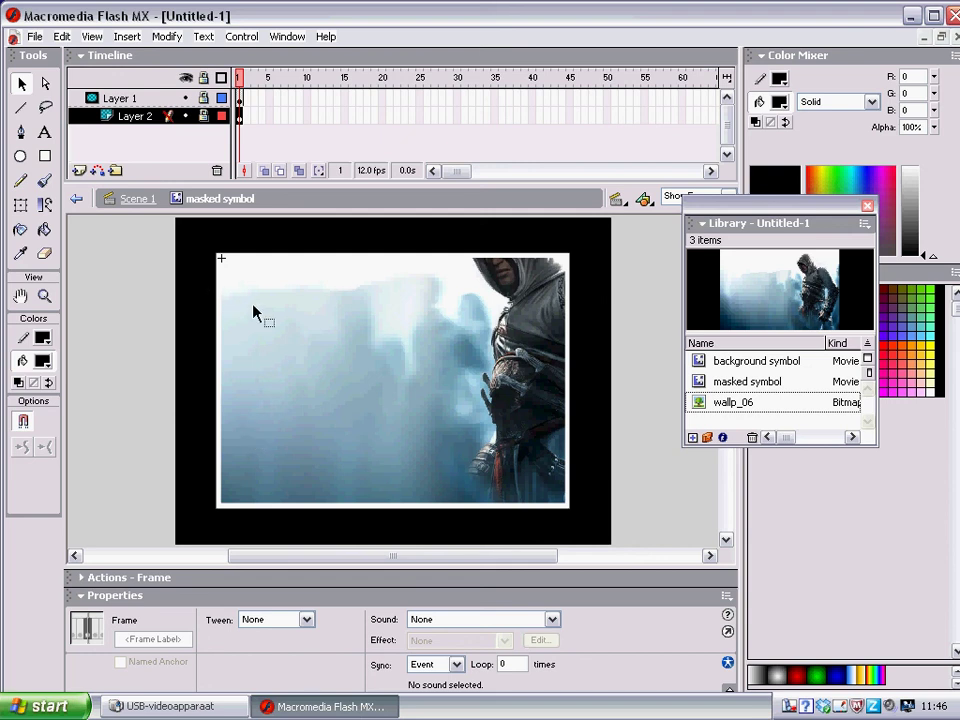
left_click(131, 200)
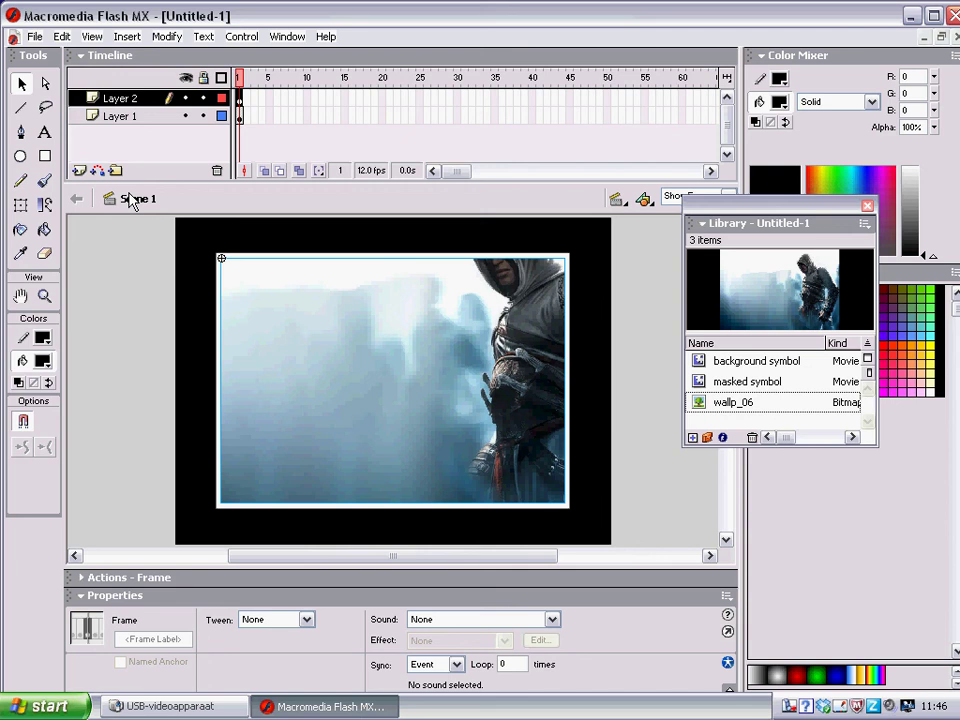
Save the movie as "website" in Flash MX Document format on the H: drive and close the library.
left_click(36, 37)
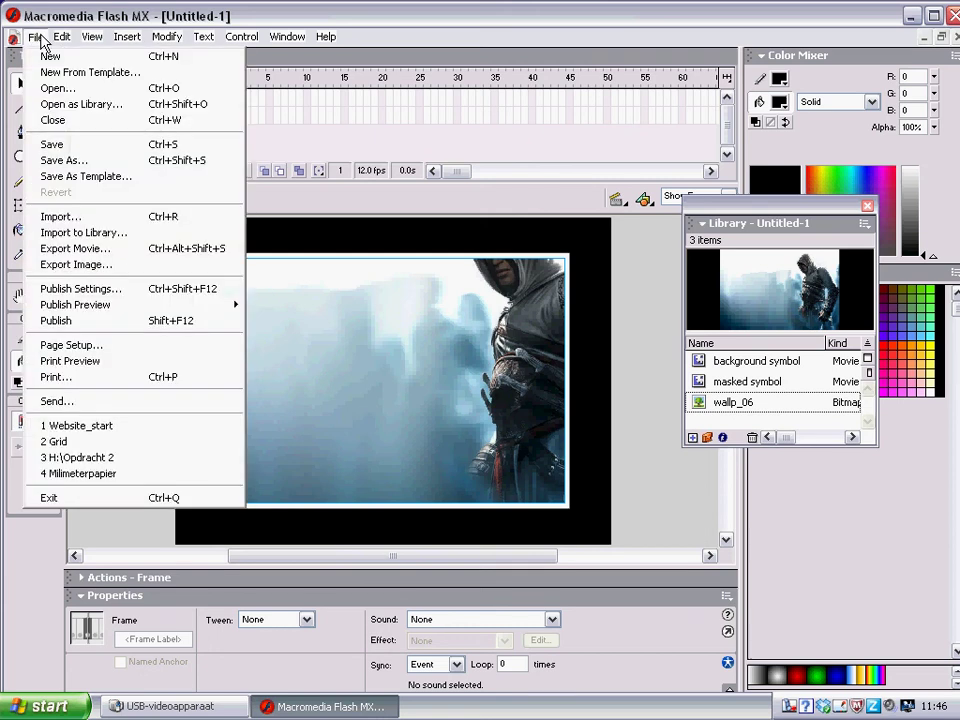
left_click(59, 162)
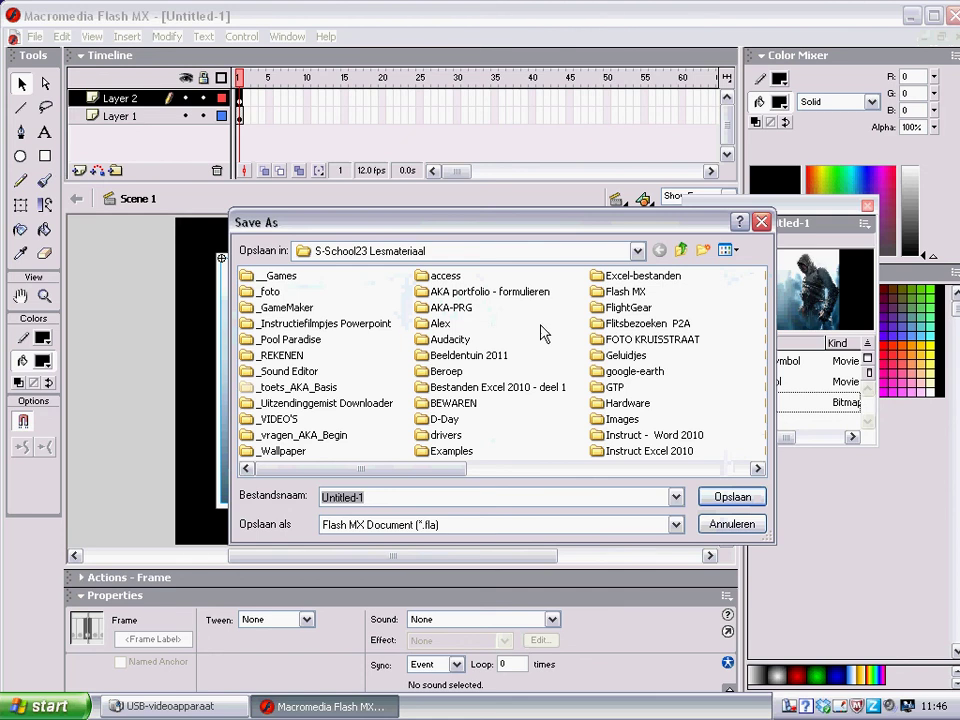
left_click(637, 252)
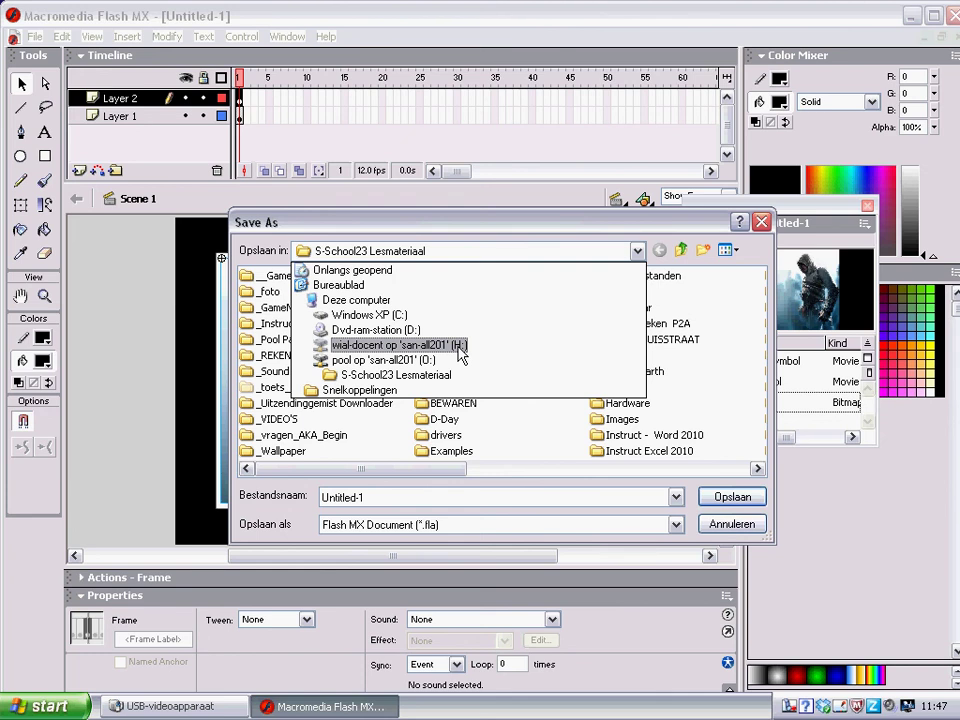
left_click(399, 345)
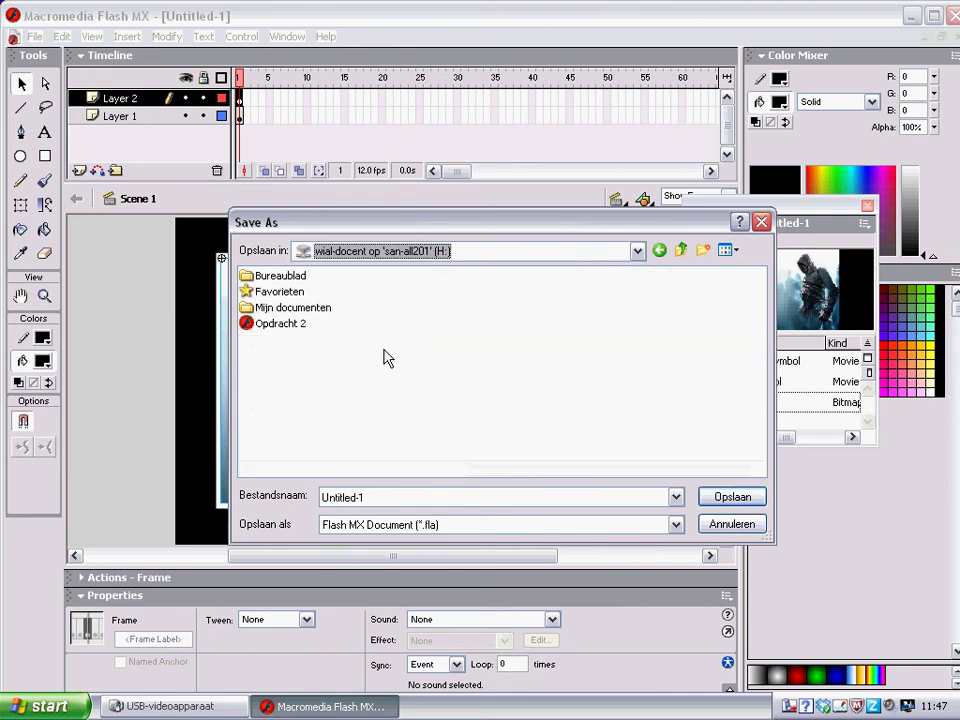
left_click(401, 498)
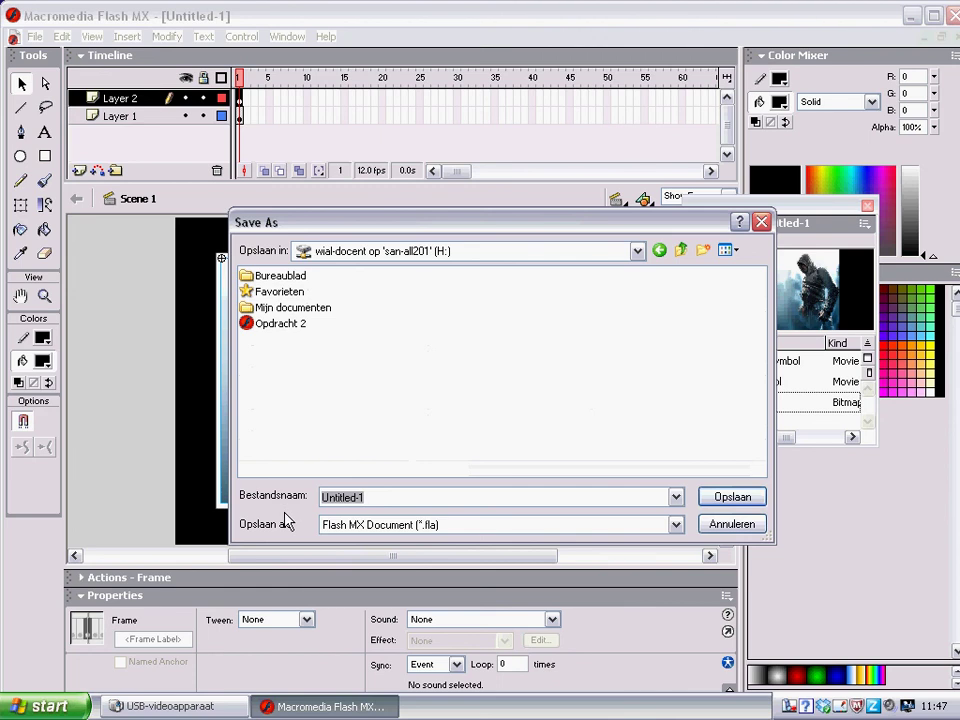
type("website")
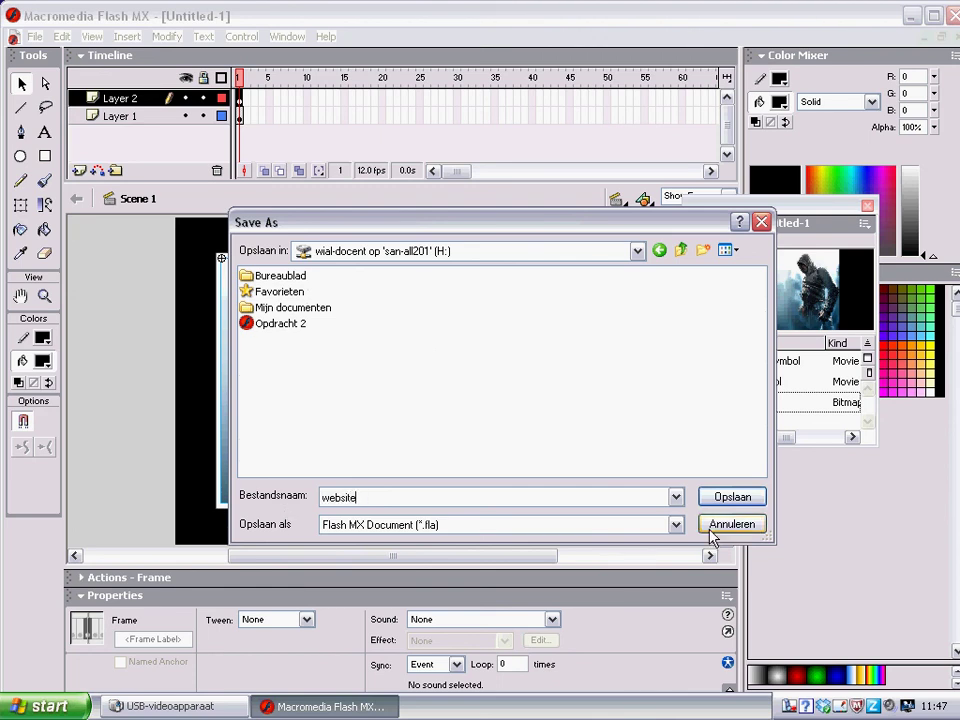
left_click(729, 497)
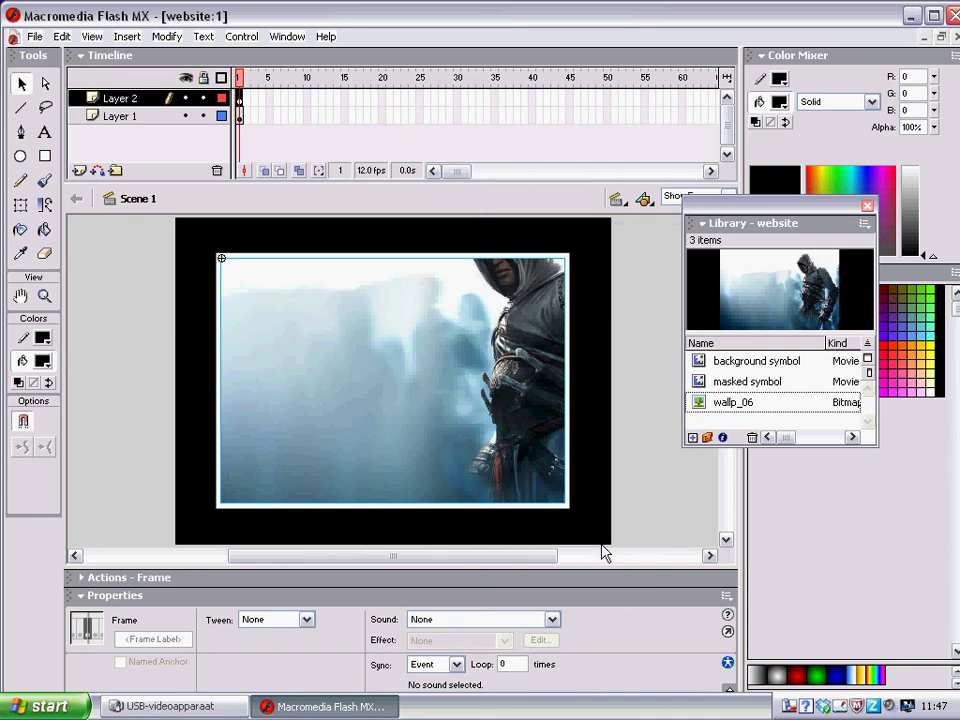
key("F11")
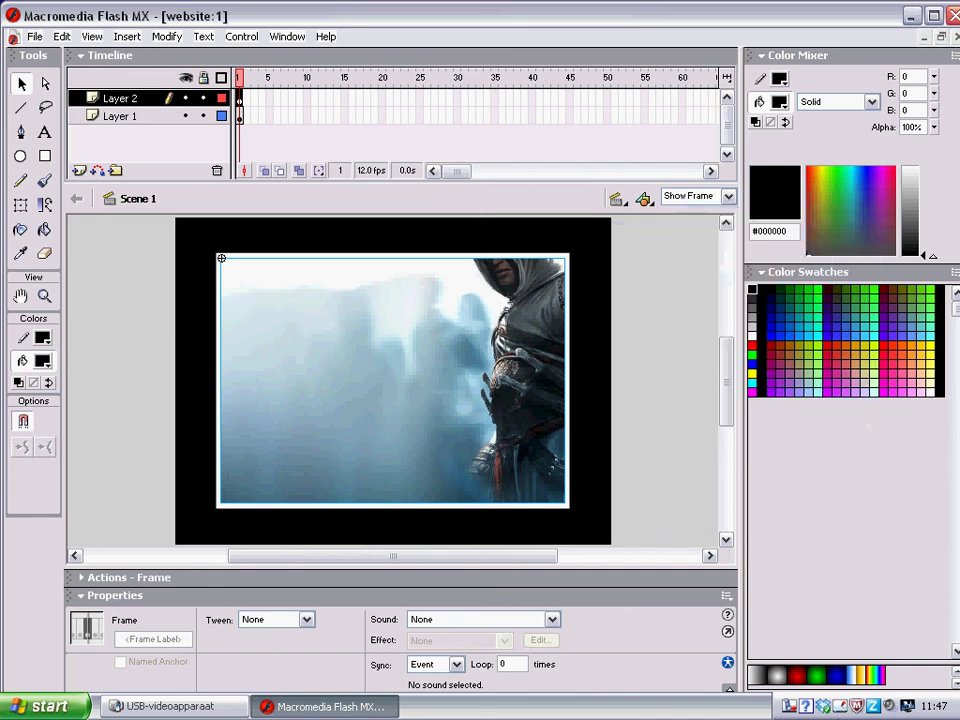
right_click(841, 707)
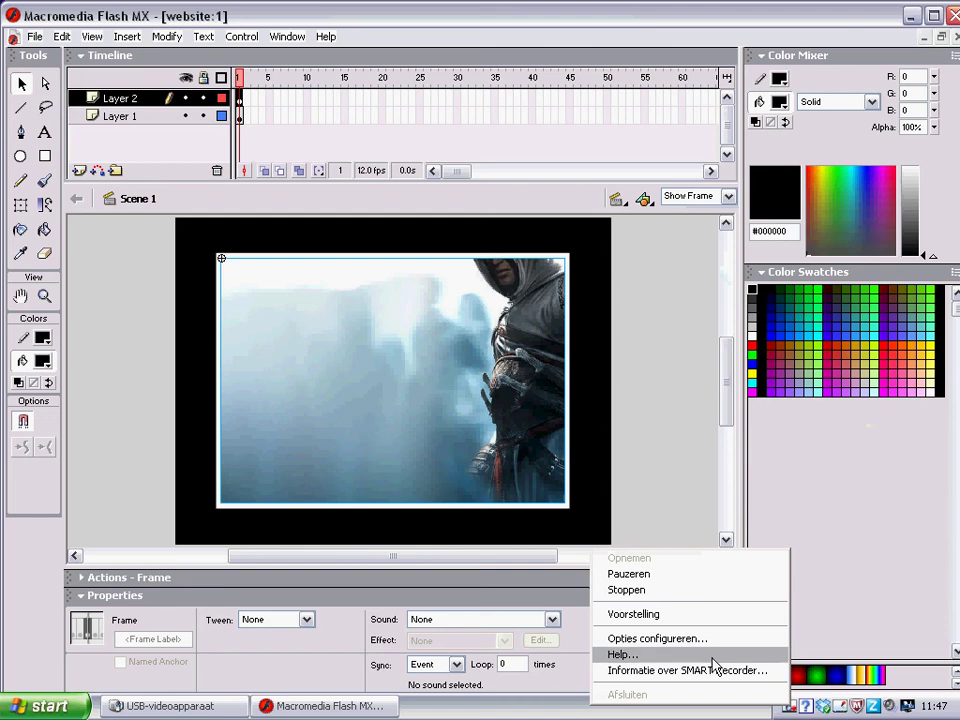